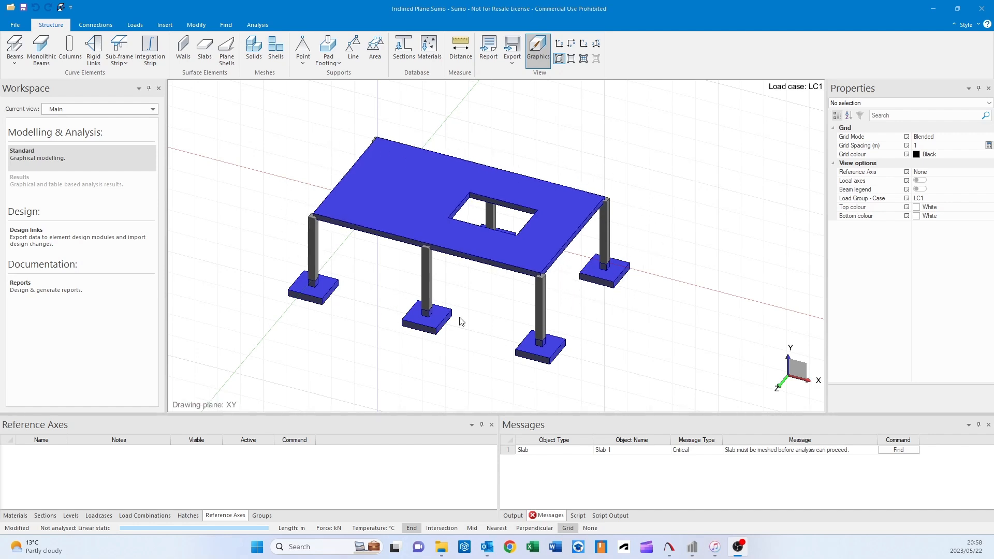
# Step: Display the Level 1 plan view to work on the slab
pyautogui.moveTo(514, 286); pyautogui.dragTo(485, 293, button='middle')
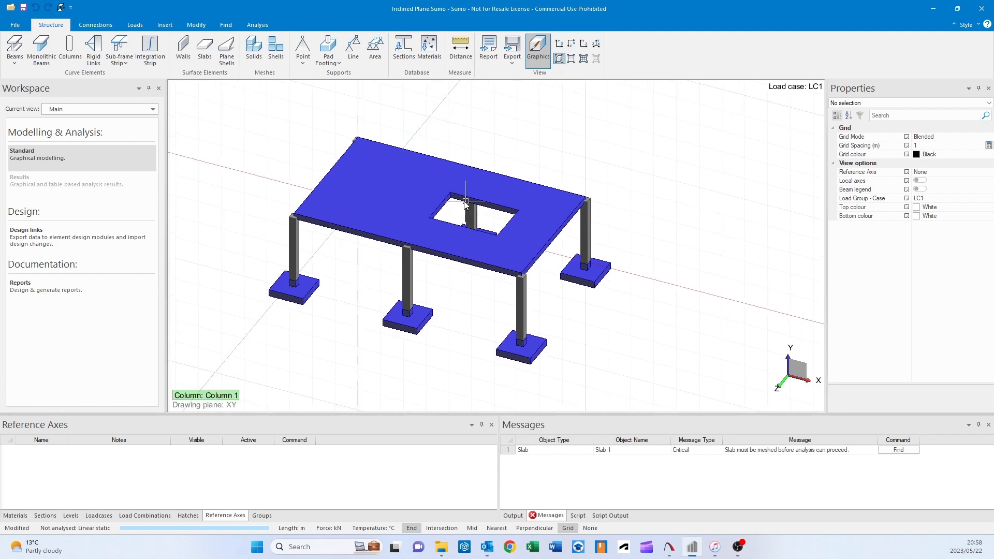
pyautogui.moveTo(494, 258)
pyautogui.keyDown('shift'); pyautogui.mouseDown(button='middle')
pyautogui.moveTo(492, 295)
pyautogui.moveTo(494, 249)
pyautogui.moveTo(464, 251)
pyautogui.moveTo(455, 267)
pyautogui.mouseUp(button='middle'); pyautogui.keyUp('shift')
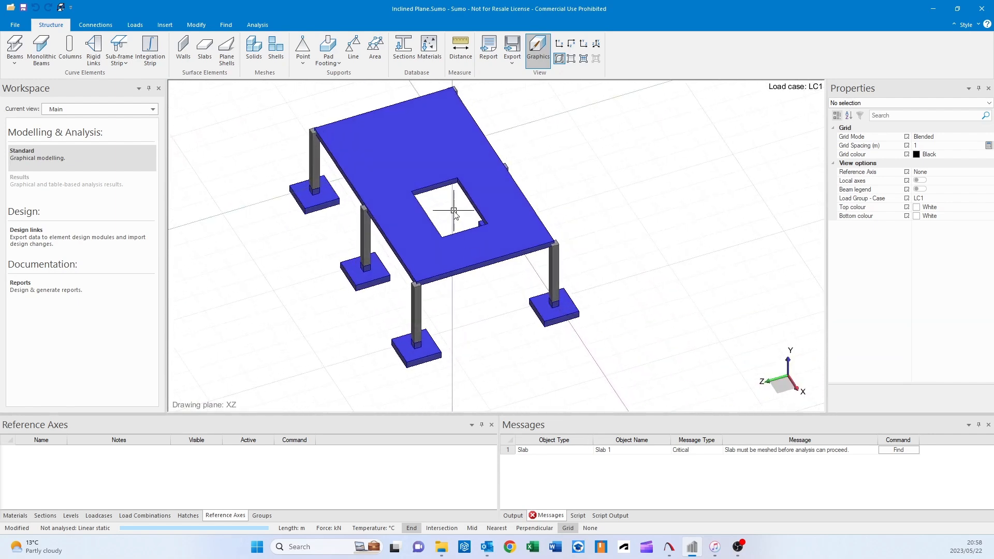
pyautogui.keyDown('shift'); pyautogui.moveTo(483, 231); pyautogui.dragTo(443, 277, button='middle'); pyautogui.keyUp('shift')
pyautogui.click(152, 109)
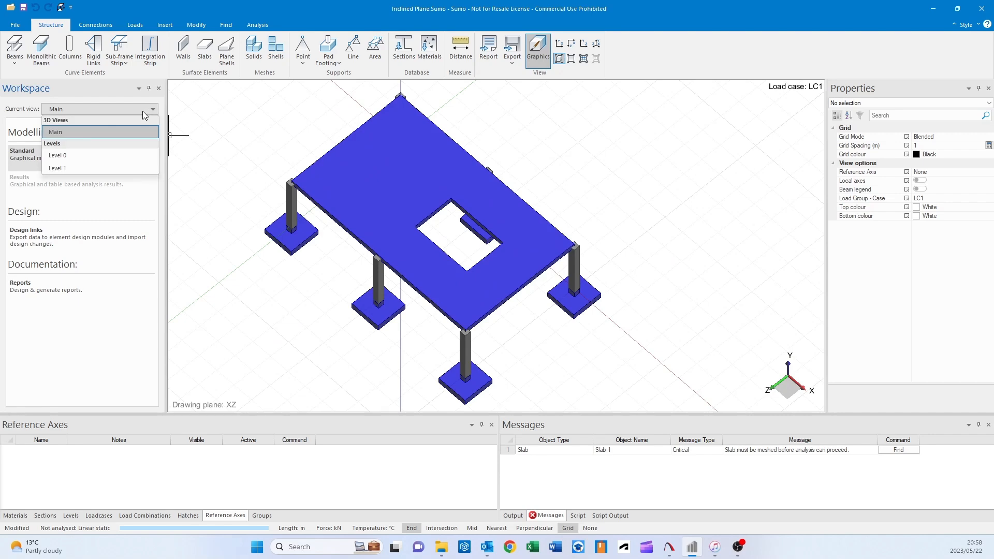
pyautogui.click(127, 169)
# Step: Add a second rectangular opening about 1 m by 2 m to the slab, beside the existing opening, and accept the edit
pyautogui.click(238, 272)
pyautogui.click(54, 61)
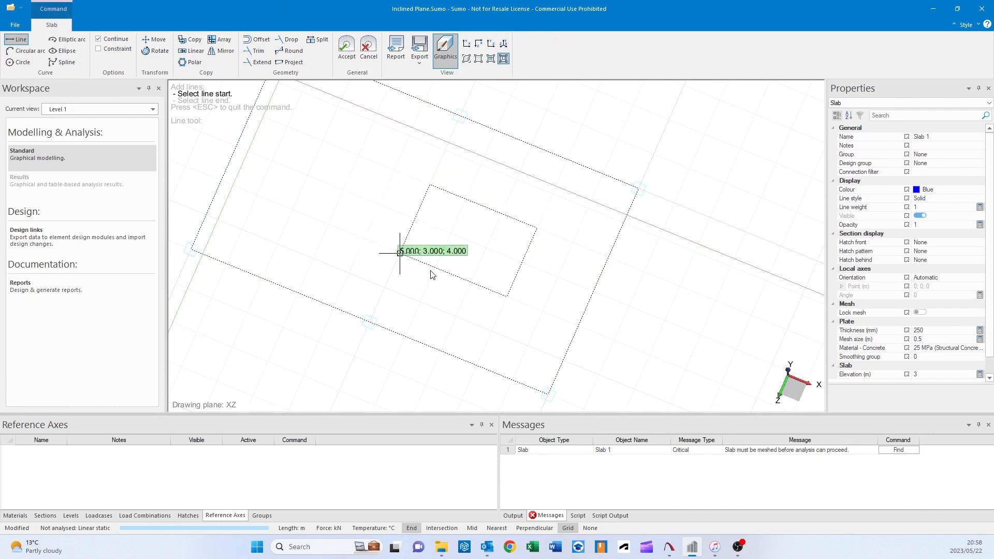
pyautogui.moveTo(341, 189); pyautogui.dragTo(422, 223, button='middle')
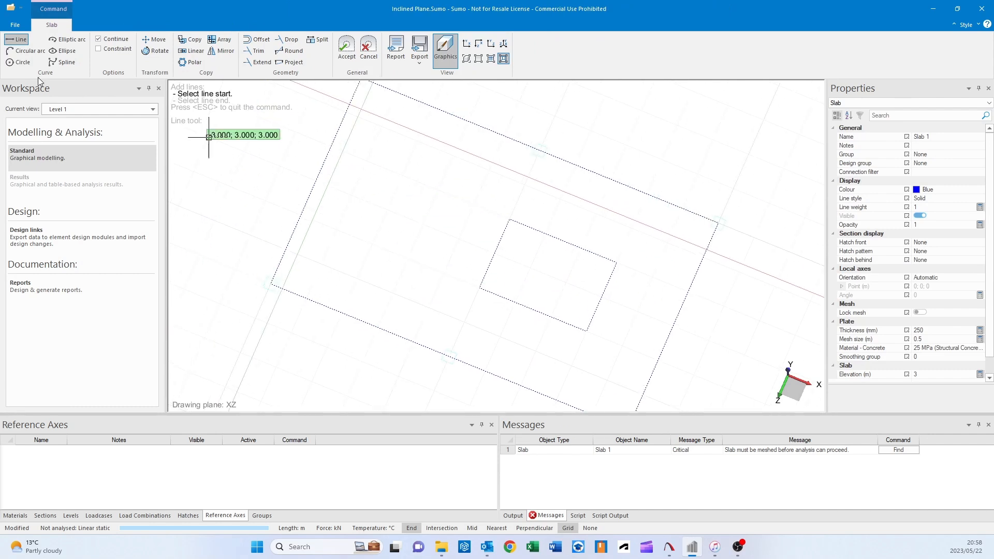
pyautogui.click(405, 177)
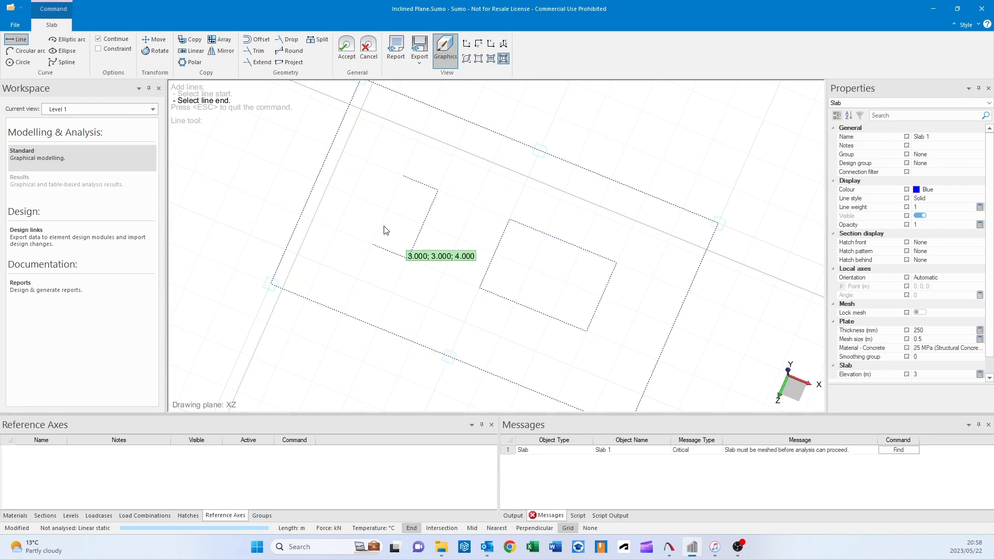
pyautogui.click(405, 179)
pyautogui.click(346, 51)
pyautogui.scroll(-2, 467, 258)
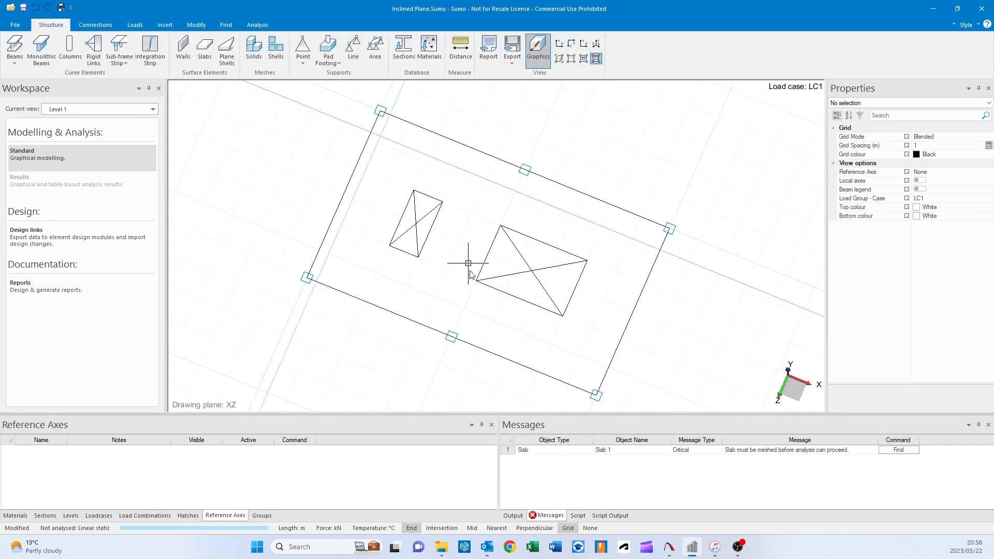
# Step: Inspect the slab with its two openings in the Main 3D view
pyautogui.moveTo(487, 267); pyautogui.dragTo(503, 226, button='middle')
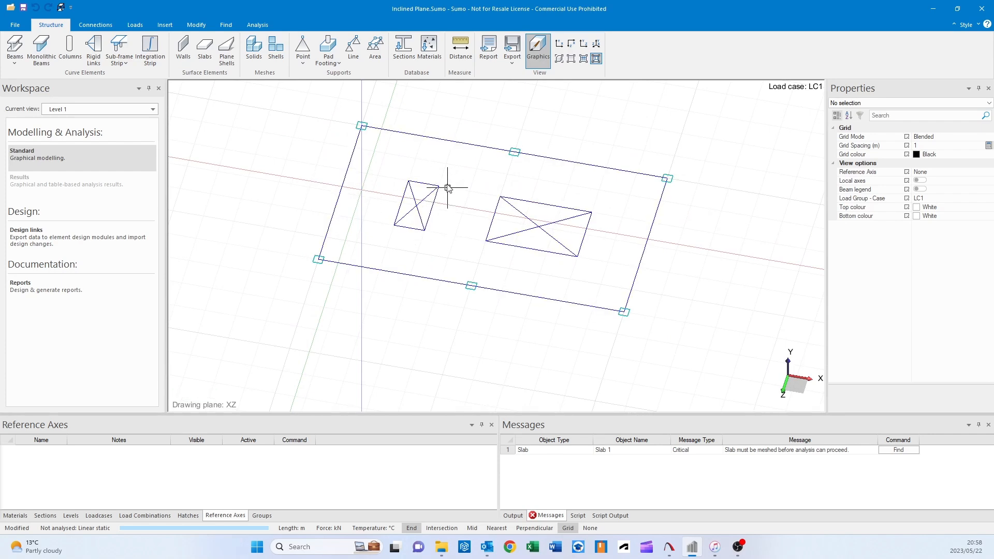
pyautogui.click(148, 108)
pyautogui.click(133, 138)
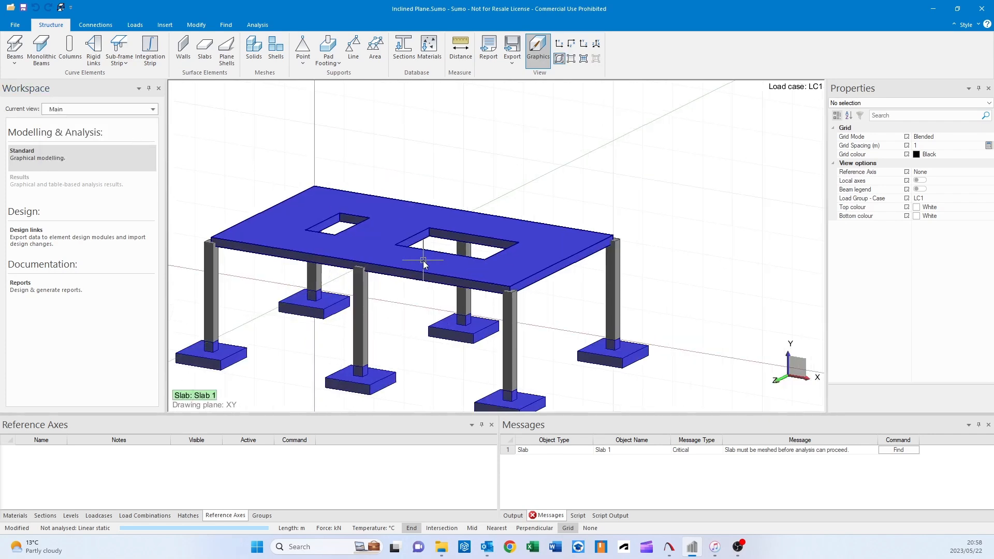
pyautogui.moveTo(407, 288); pyautogui.dragTo(393, 311, button='middle')
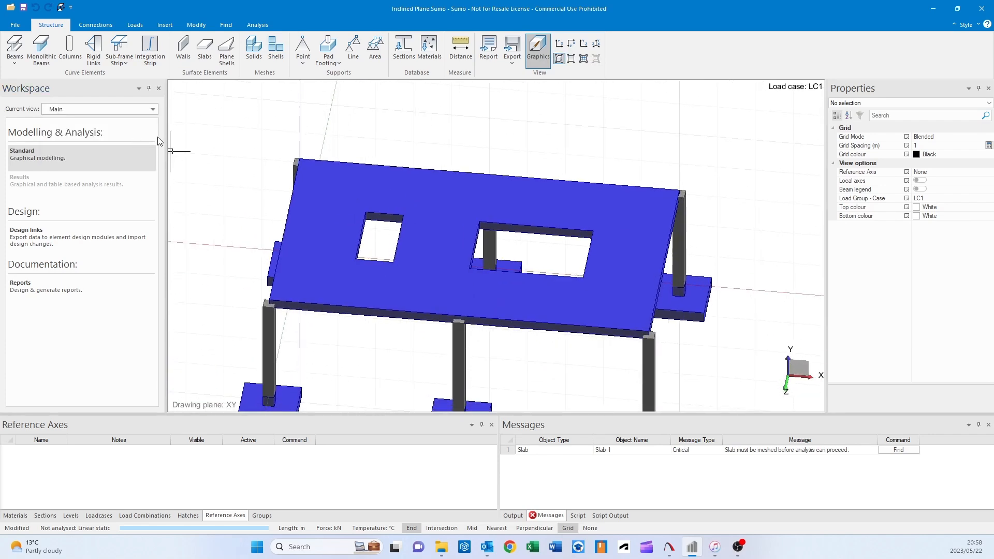
# Step: Delete the smaller opening from the slab in the Level 1 view and accept the edit
pyautogui.click(145, 108)
pyautogui.click(134, 169)
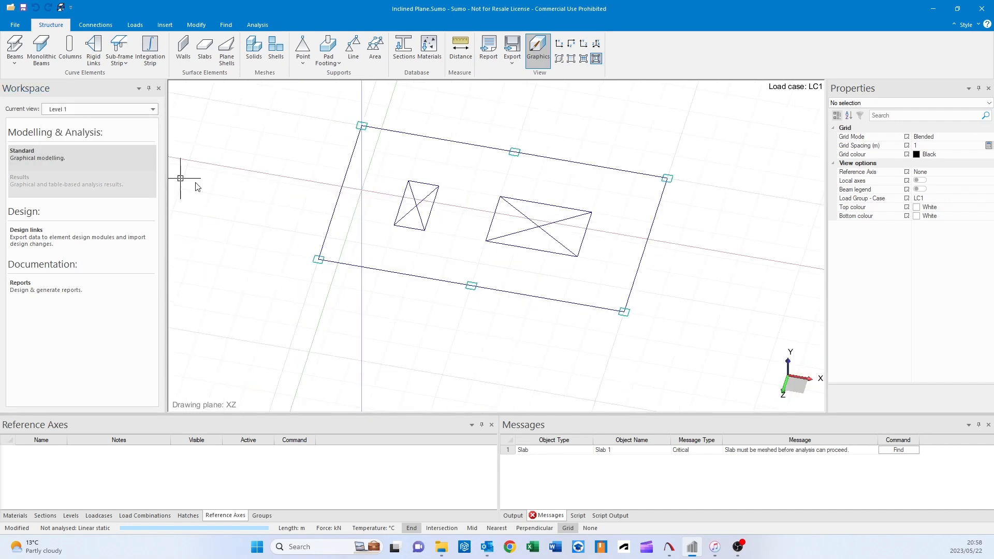
pyautogui.doubleClick(423, 181)
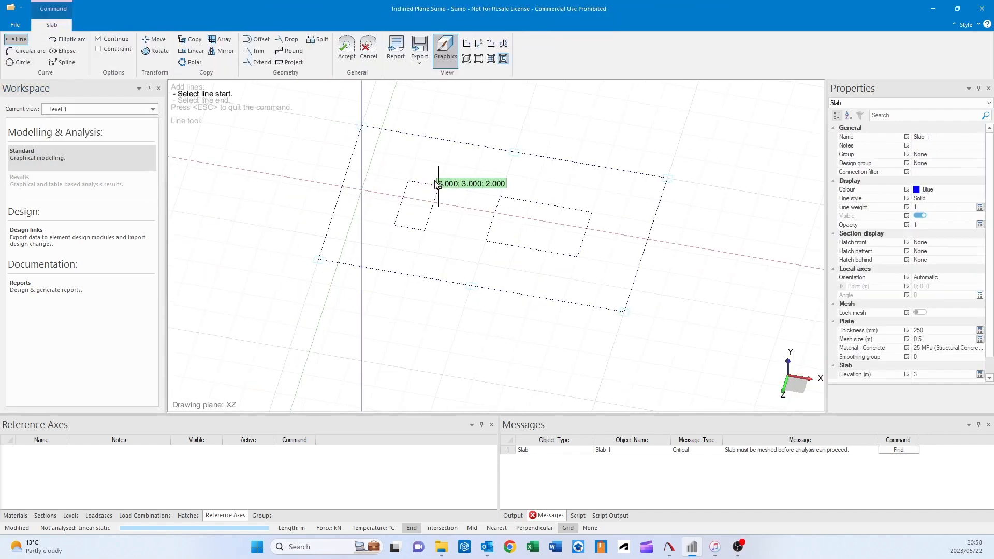
pyautogui.press('Escape')
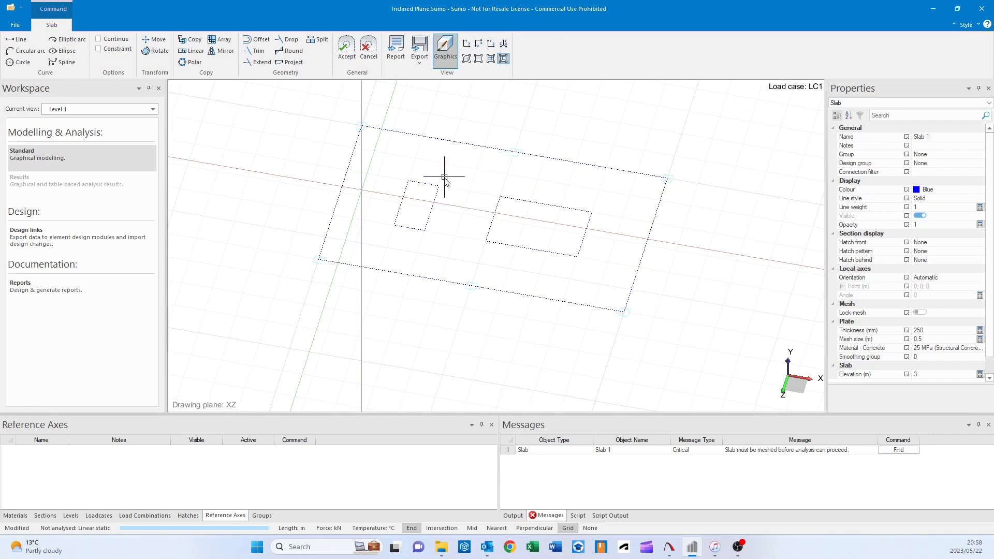
pyautogui.click(409, 206)
pyautogui.click(346, 50)
# Step: Inspect the slab's remaining opening and the end columns and footings in the Main 3D view
pyautogui.moveTo(554, 250); pyautogui.dragTo(525, 297, button='middle')
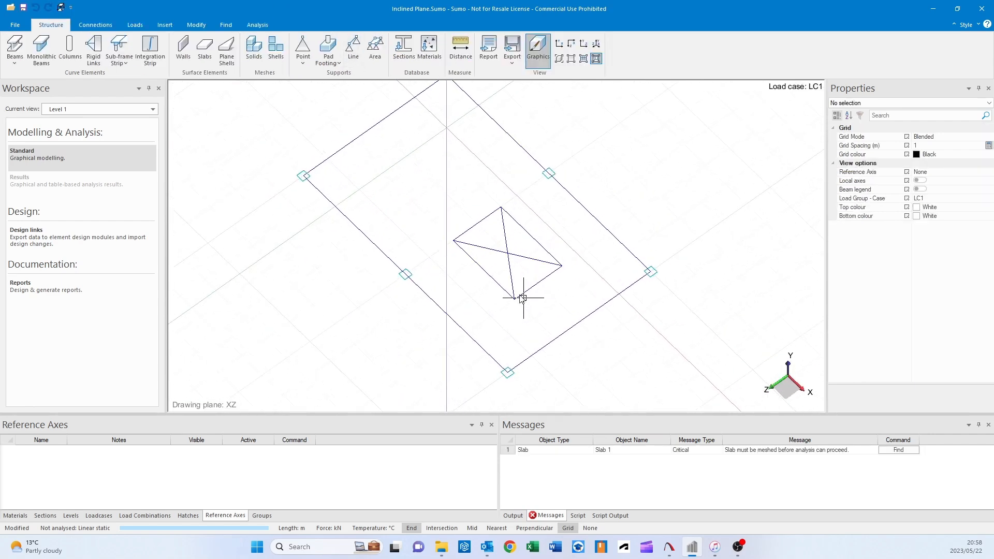
pyautogui.click(126, 110)
pyautogui.click(59, 132)
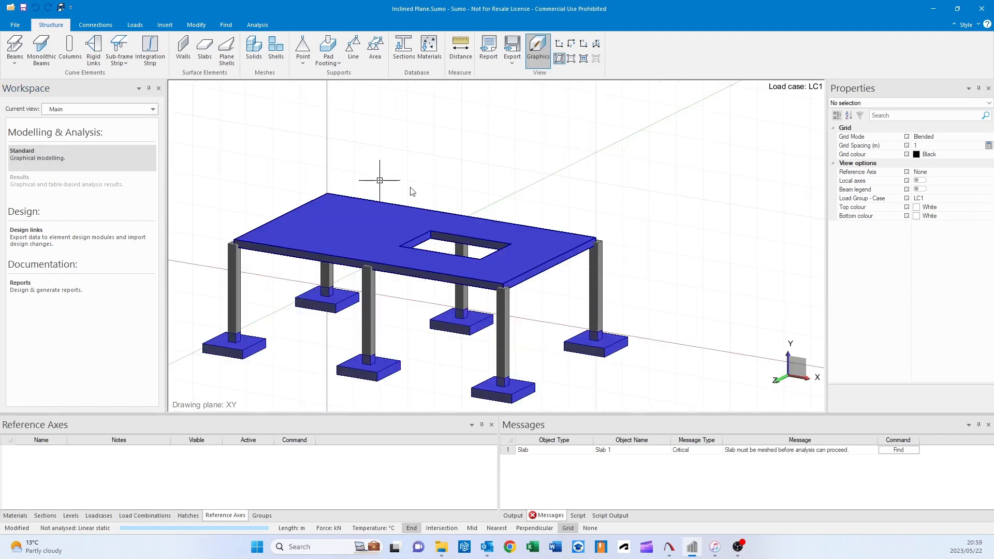
pyautogui.moveTo(519, 241); pyautogui.dragTo(431, 200, button='middle')
pyautogui.moveTo(464, 271); pyautogui.dragTo(333, 269, button='middle')
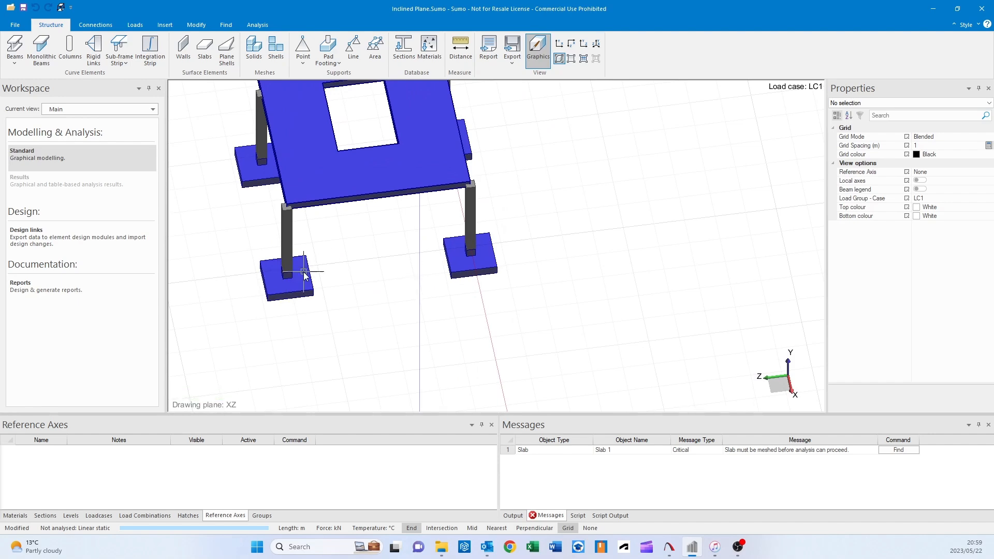
pyautogui.scroll(3, 438, 263)
pyautogui.moveTo(438, 263); pyautogui.dragTo(426, 291, button='middle')
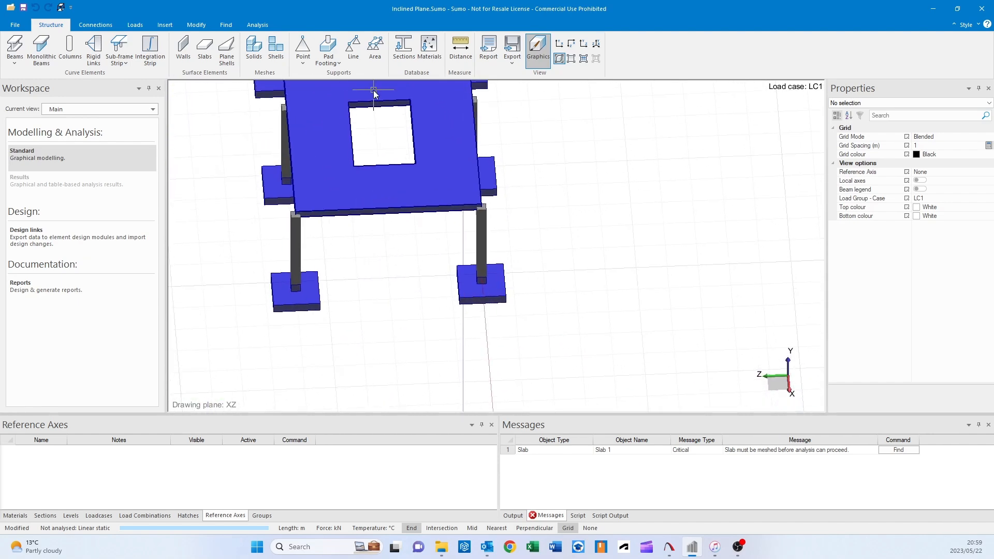
pyautogui.moveTo(432, 242); pyautogui.dragTo(464, 218, button='middle')
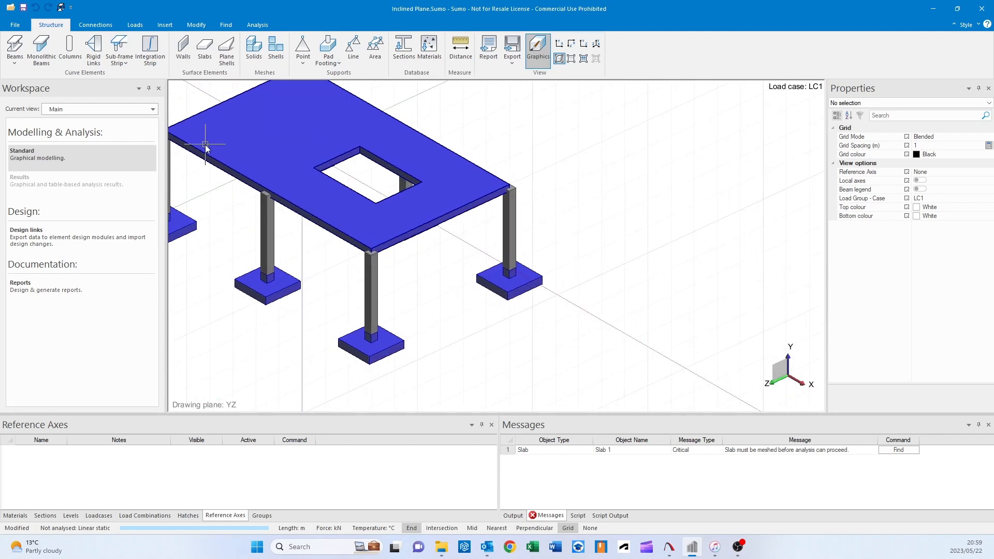
# Step: In the Level 0 view, add a construction line through the column centres of the two end footings at X = 10 m
pyautogui.click(113, 108)
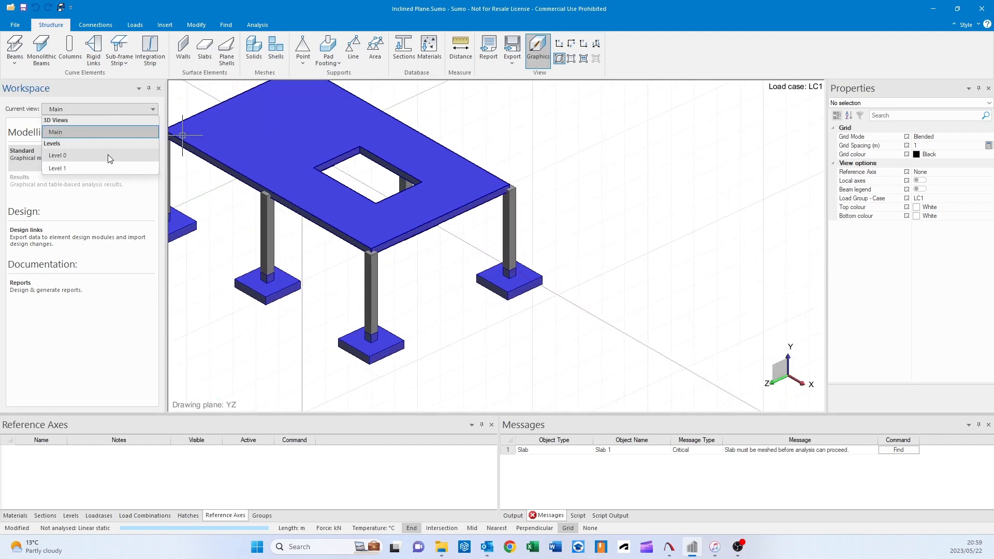
pyautogui.click(107, 154)
pyautogui.moveTo(472, 239); pyautogui.dragTo(493, 311, button='middle')
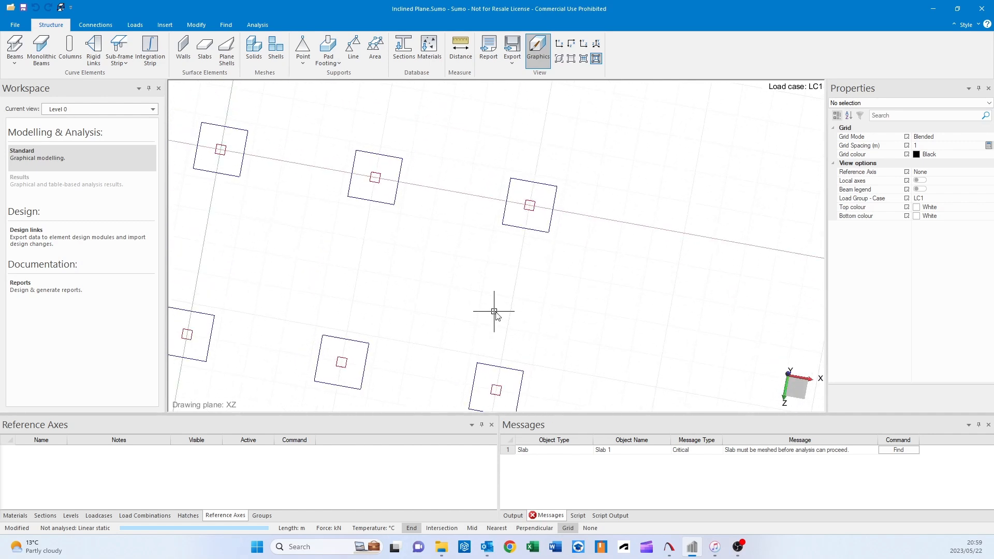
pyautogui.moveTo(362, 276); pyautogui.dragTo(429, 179, button='middle')
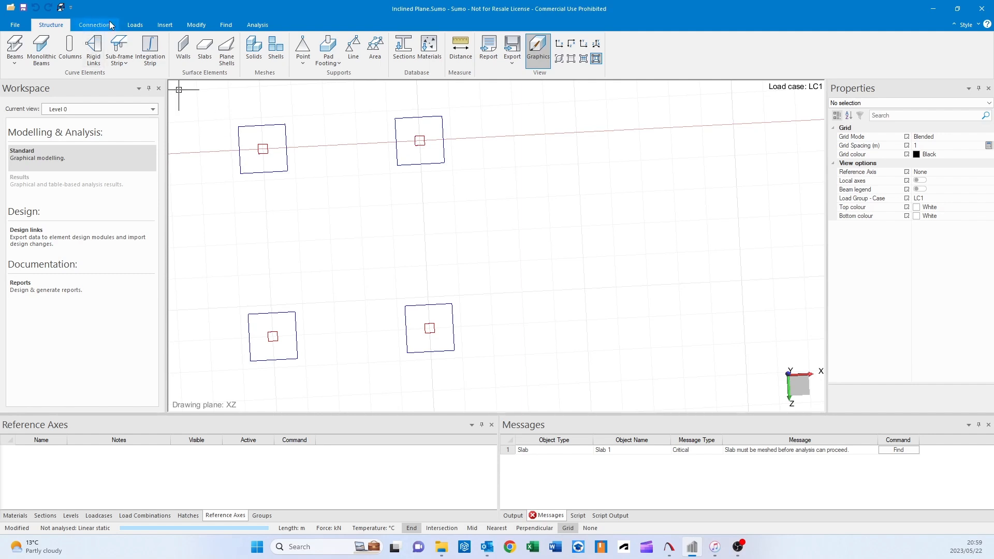
pyautogui.click(165, 25)
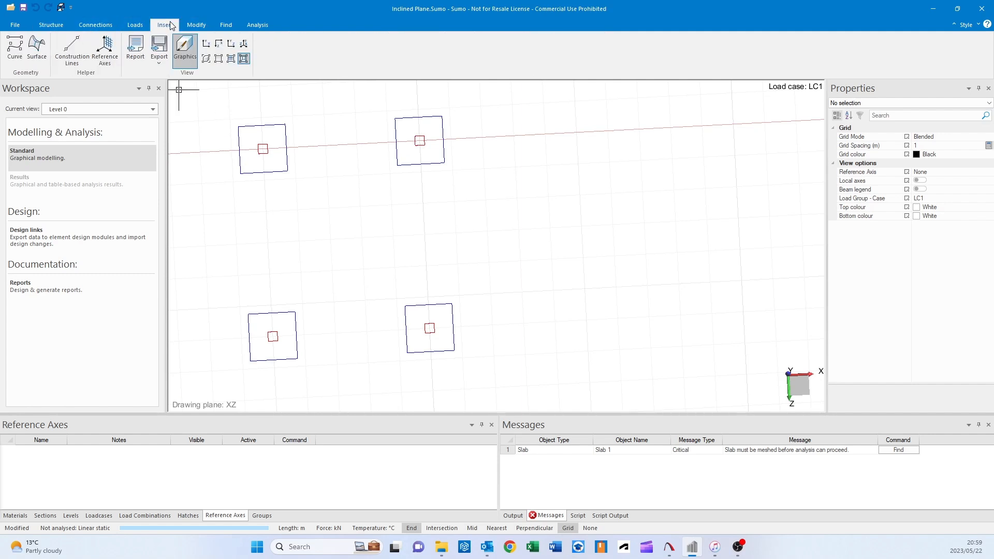
pyautogui.click(72, 47)
pyautogui.click(429, 327)
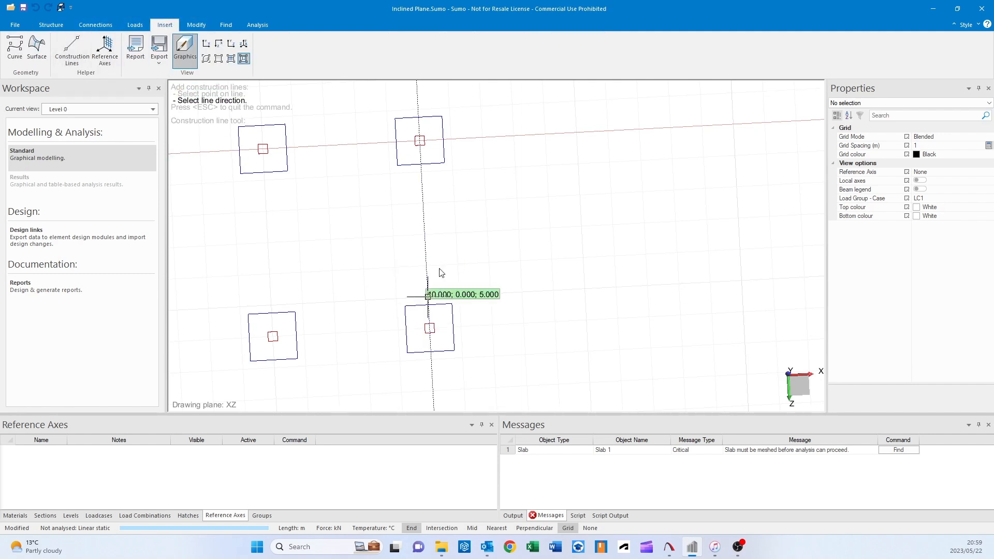
pyautogui.click(420, 140)
pyautogui.scroll(-2, 518, 223)
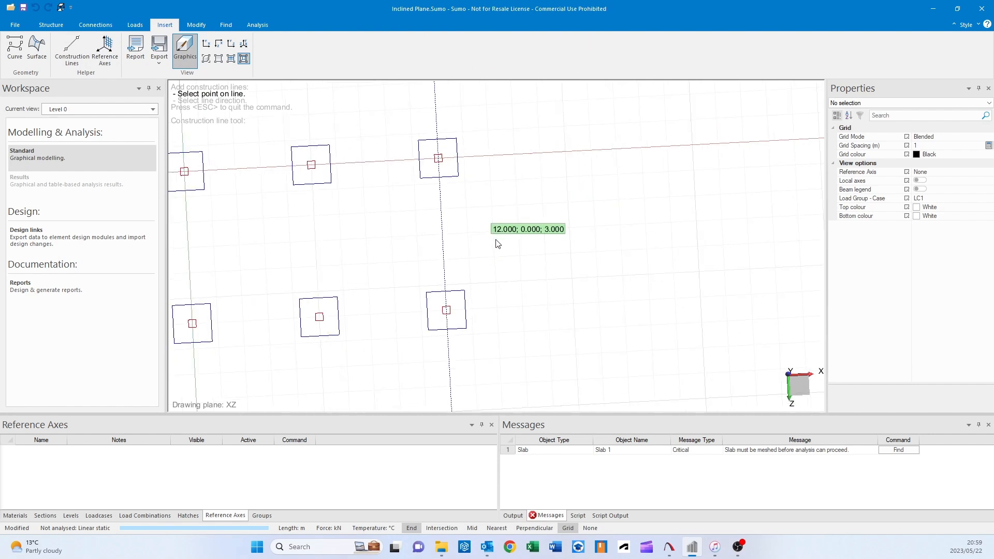
pyautogui.press('Escape')
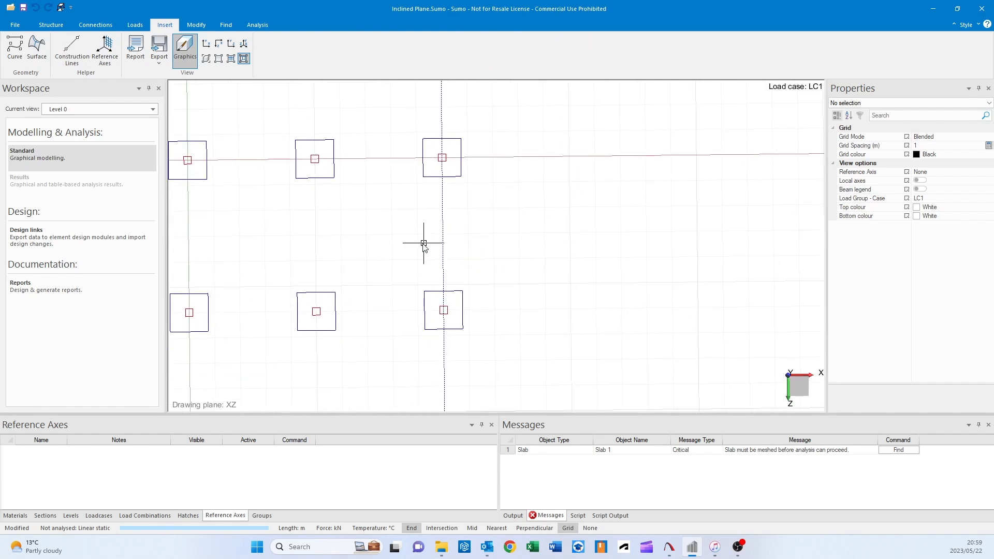
# Step: Measure the length of the slab opening's short side in the Level 1 view
pyautogui.moveTo(426, 260); pyautogui.dragTo(388, 221, button='middle')
pyautogui.click(126, 108)
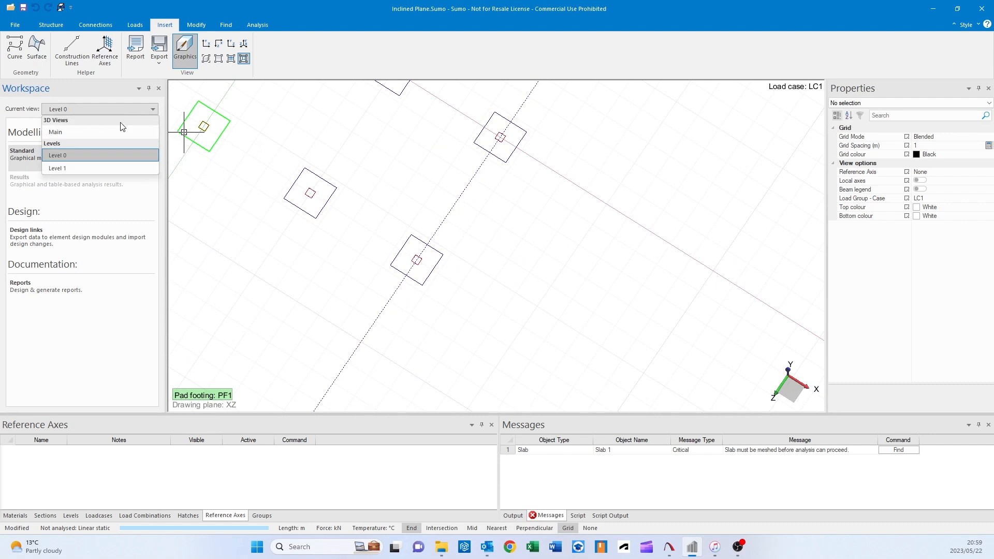
pyautogui.click(112, 169)
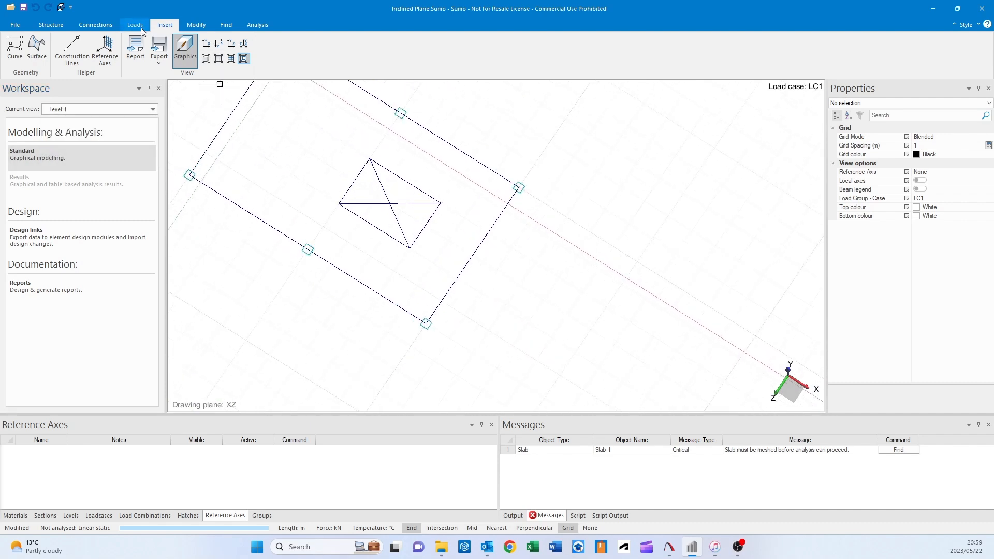
pyautogui.click(53, 27)
pyautogui.click(460, 50)
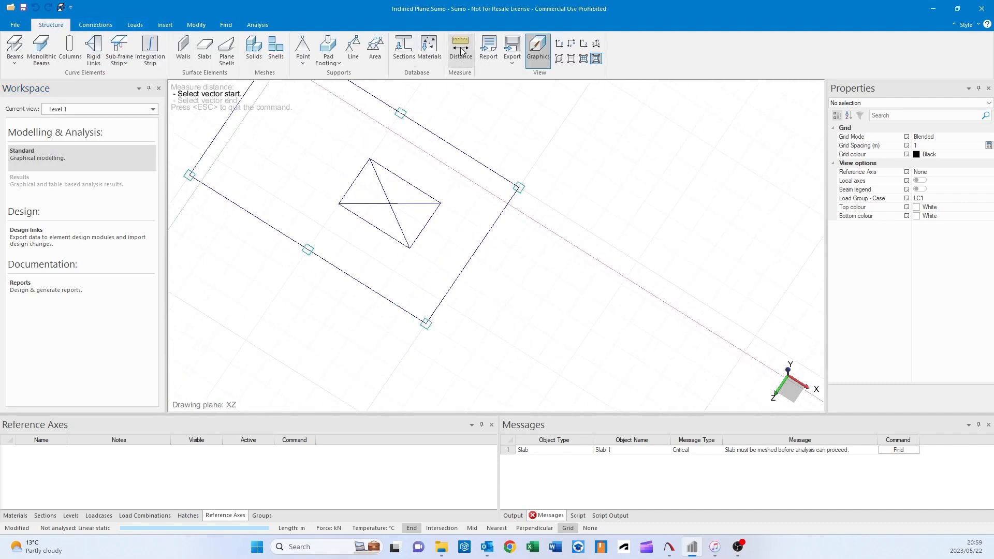
pyautogui.click(355, 181)
pyautogui.click(371, 162)
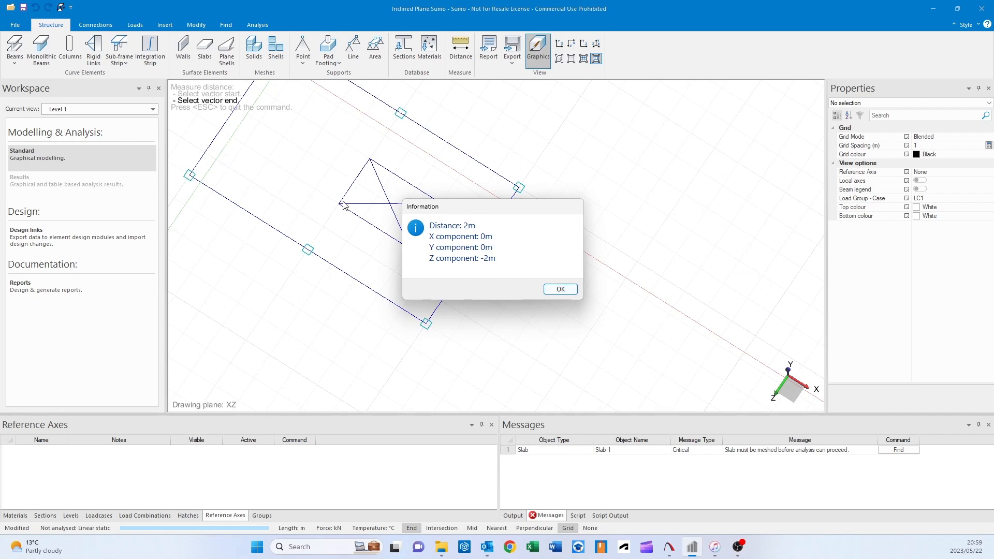
pyautogui.click(565, 293)
# Step: In the Level 0 view, add a construction line parallel to the X axis at Z = 3 m, midway between the two footing rows
pyautogui.click(99, 109)
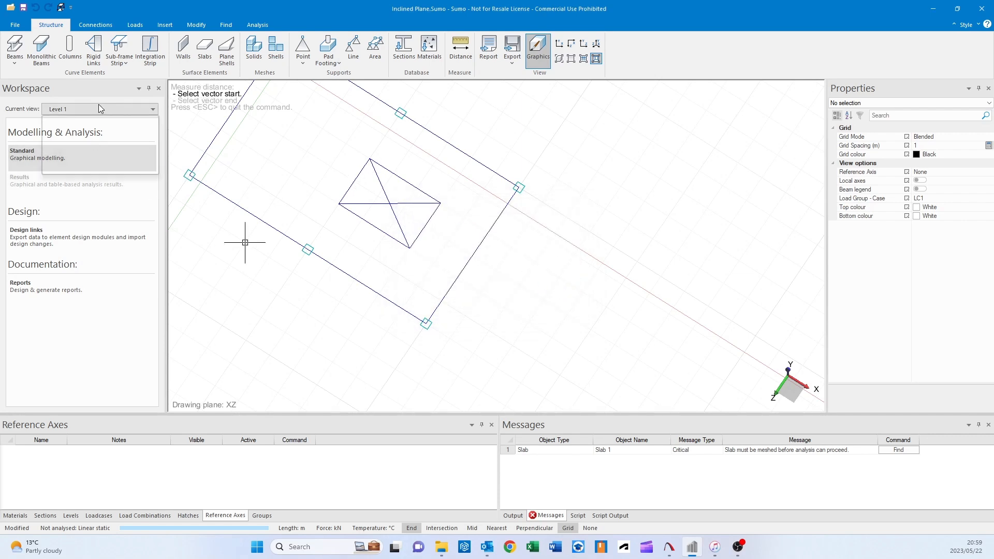
pyautogui.click(99, 159)
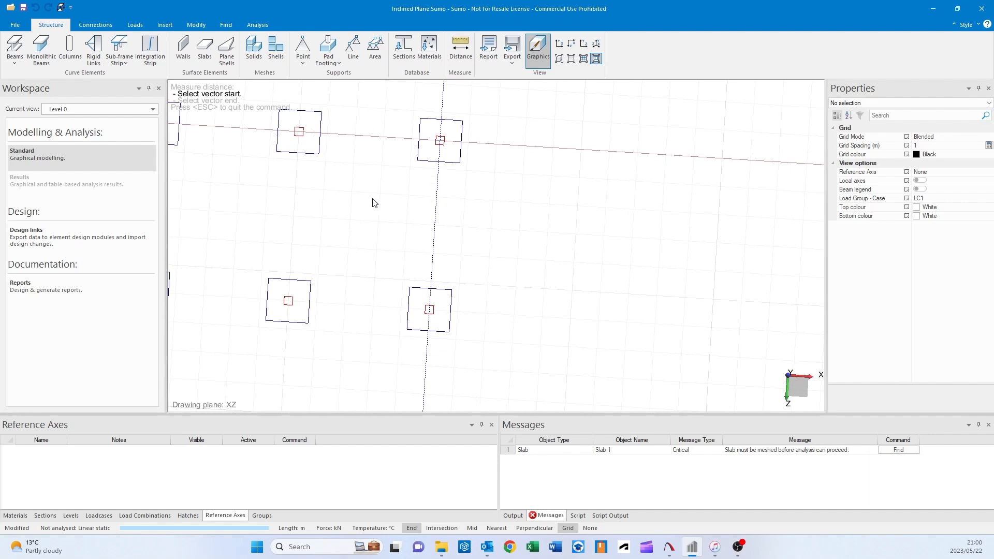
pyautogui.moveTo(363, 203); pyautogui.dragTo(416, 219, button='middle')
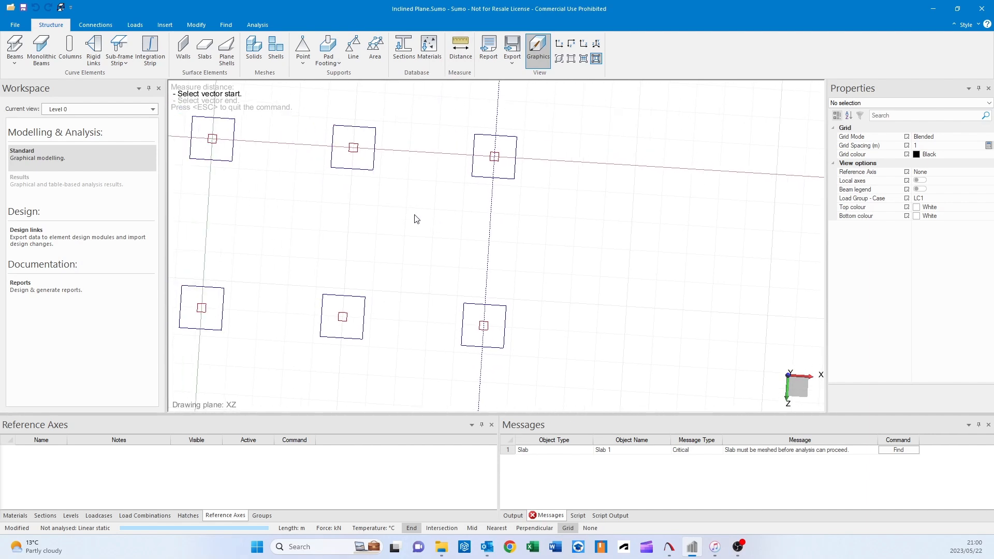
pyautogui.click(488, 243)
pyautogui.click(168, 27)
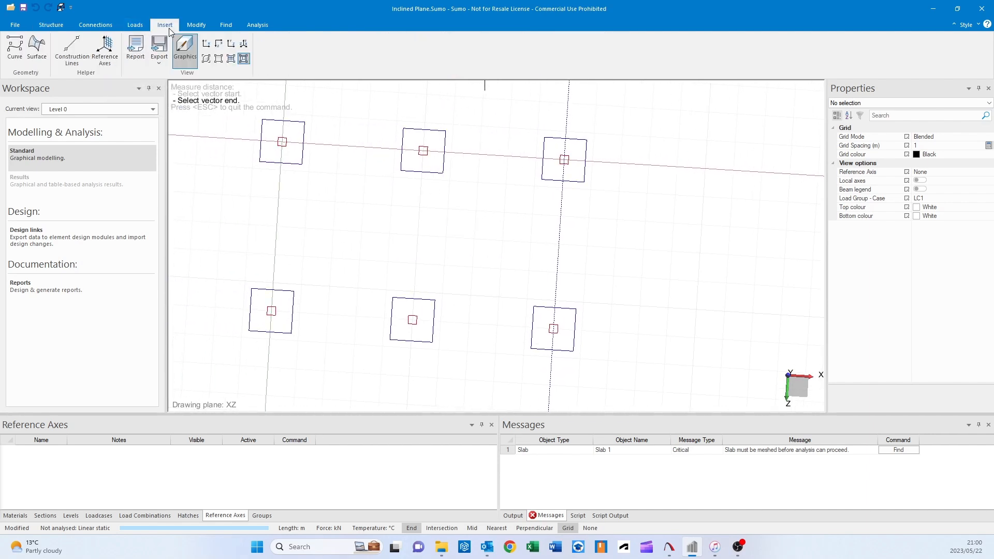
pyautogui.click(72, 49)
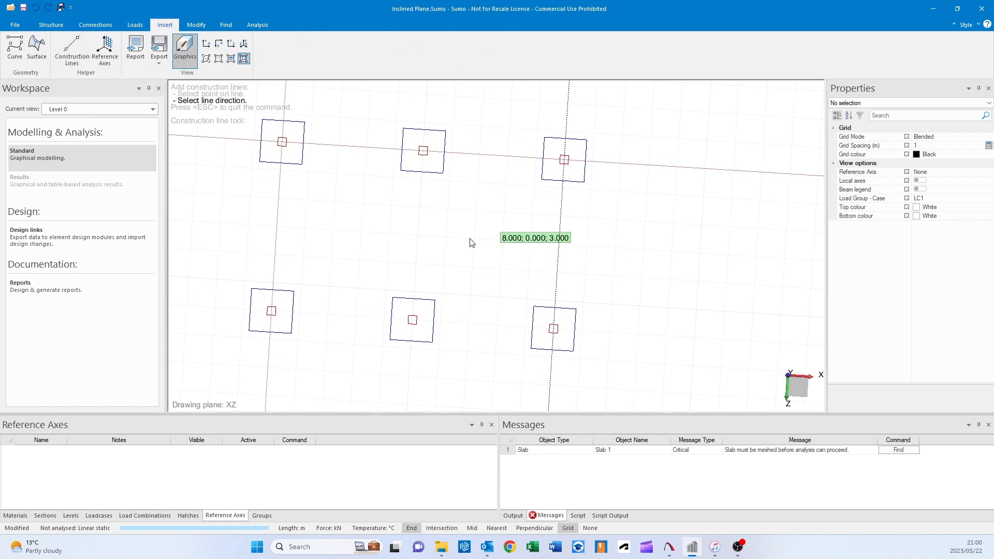
pyautogui.click(282, 228)
pyautogui.moveTo(576, 265); pyautogui.dragTo(508, 265, button='middle')
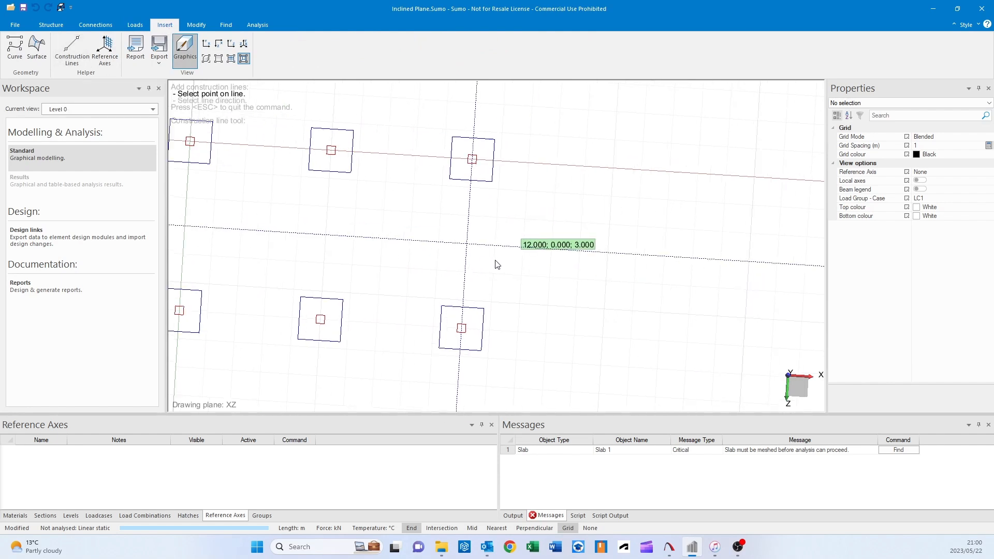
# Step: Offset the construction line at Z = 3 m by 1 m towards the footing row on the X axis
pyautogui.press('Escape')
pyautogui.click(197, 25)
pyautogui.click(181, 55)
pyautogui.click(389, 236)
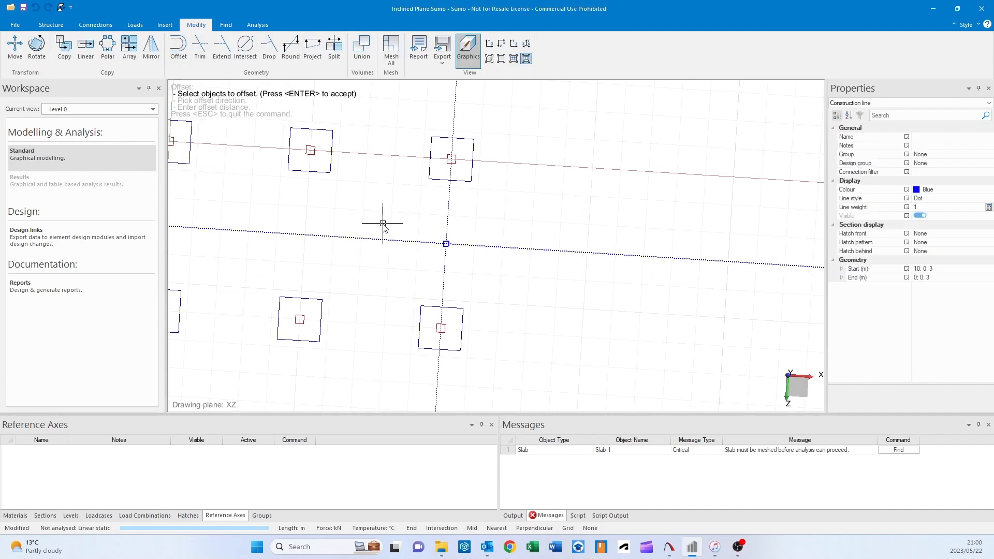
pyautogui.press('Return')
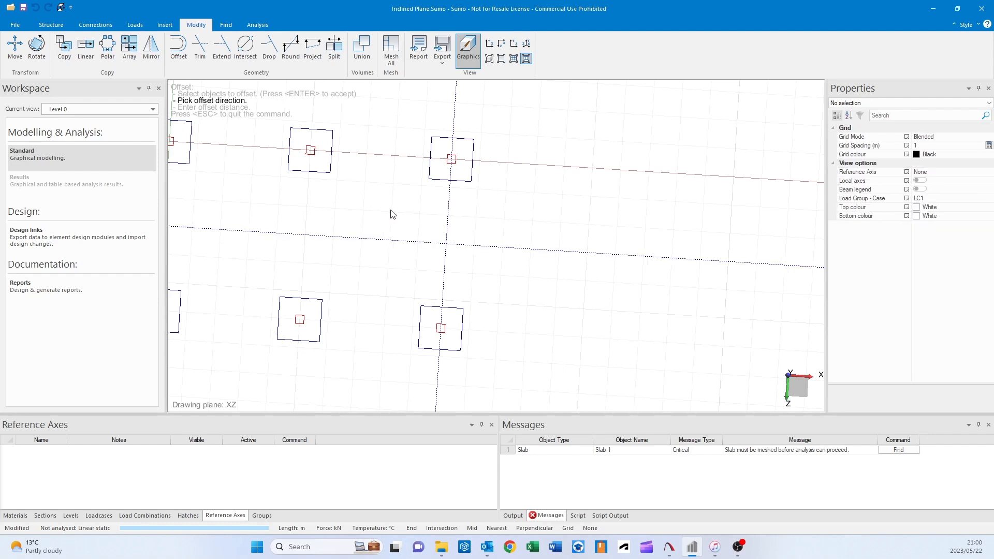
pyautogui.click(390, 210)
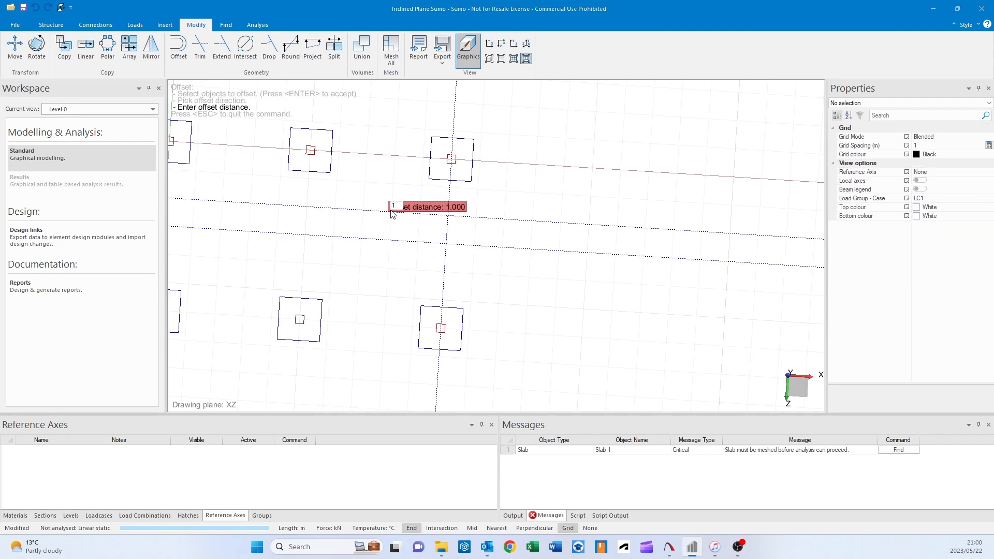
pyautogui.click(417, 270)
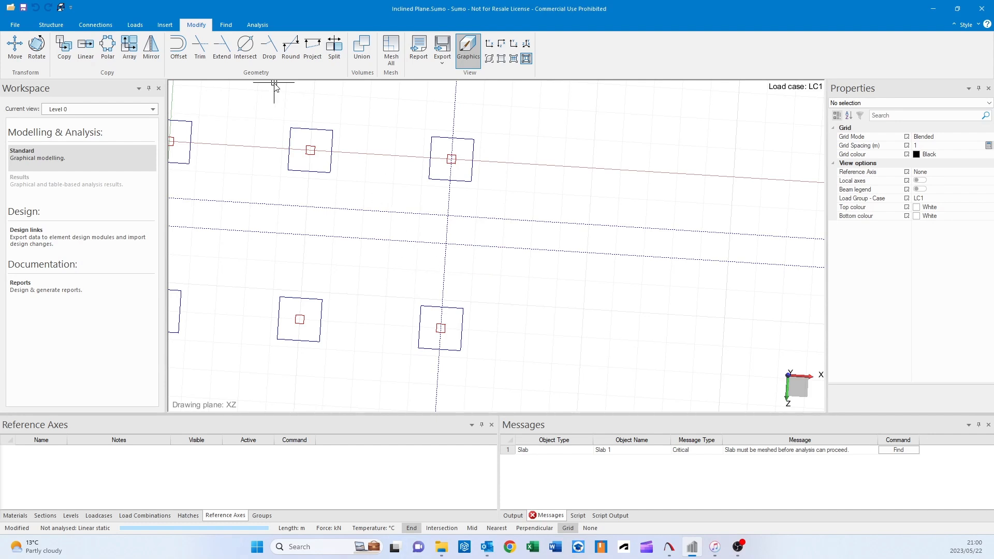
# Step: Offset the Z = 3 m construction line 1 m towards the opposite footing row and delete the original centre line
pyautogui.click(389, 234)
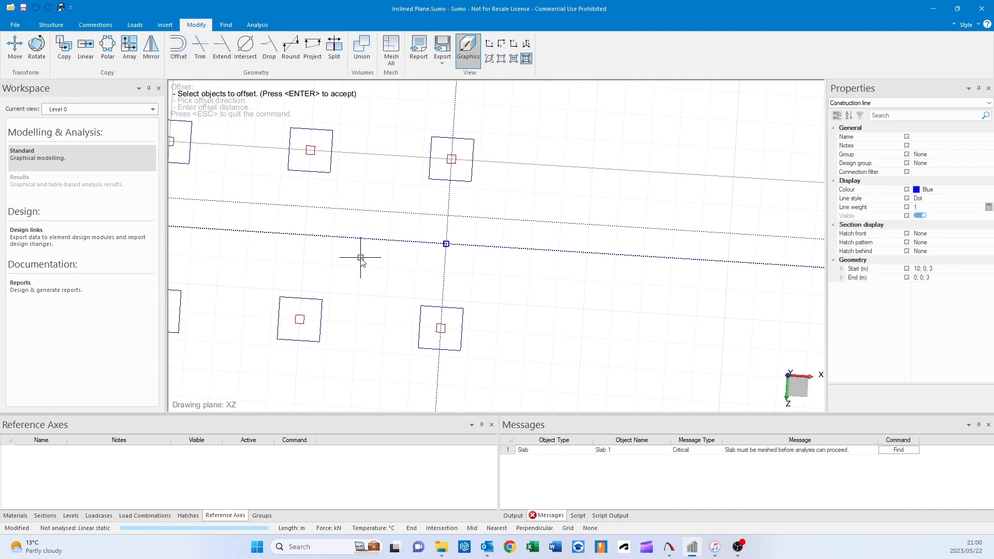
pyautogui.press('Return')
pyautogui.click(370, 267)
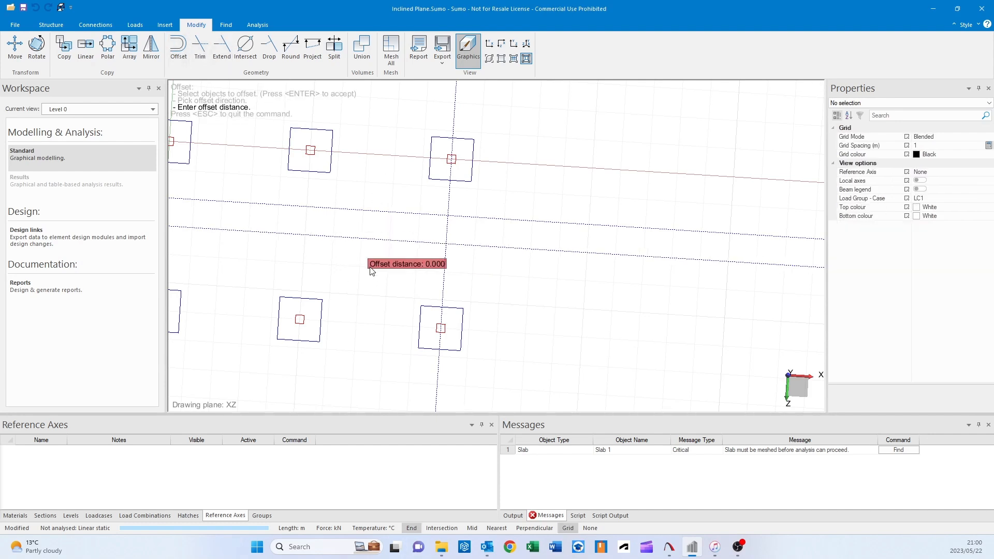
pyautogui.write('1')
pyautogui.press('Return')
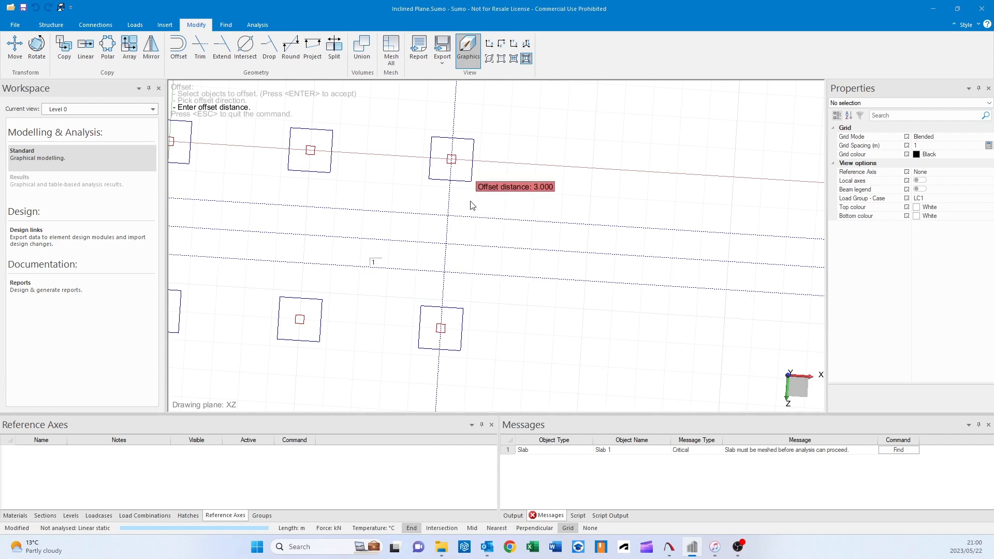
pyautogui.press('Escape')
pyautogui.click(368, 239)
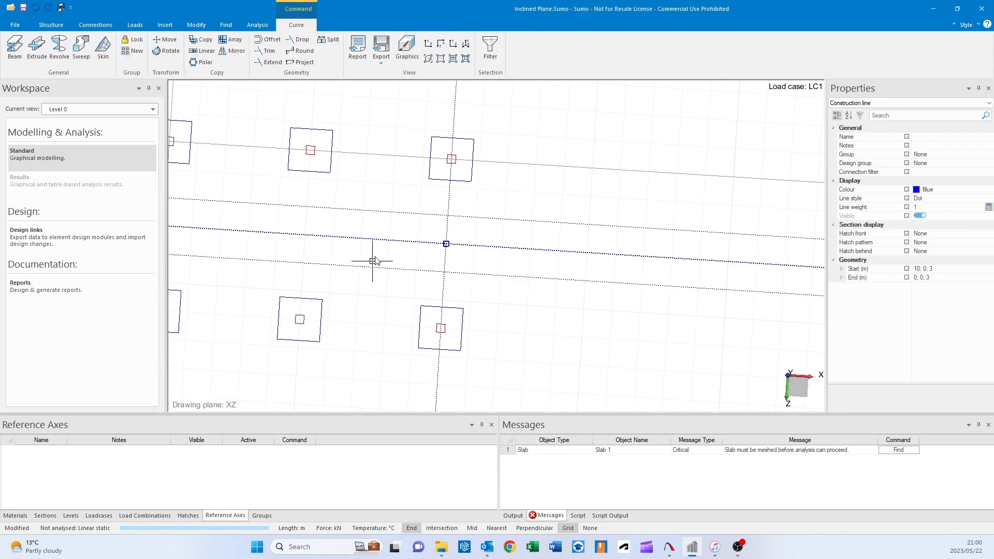
pyautogui.press('Delete')
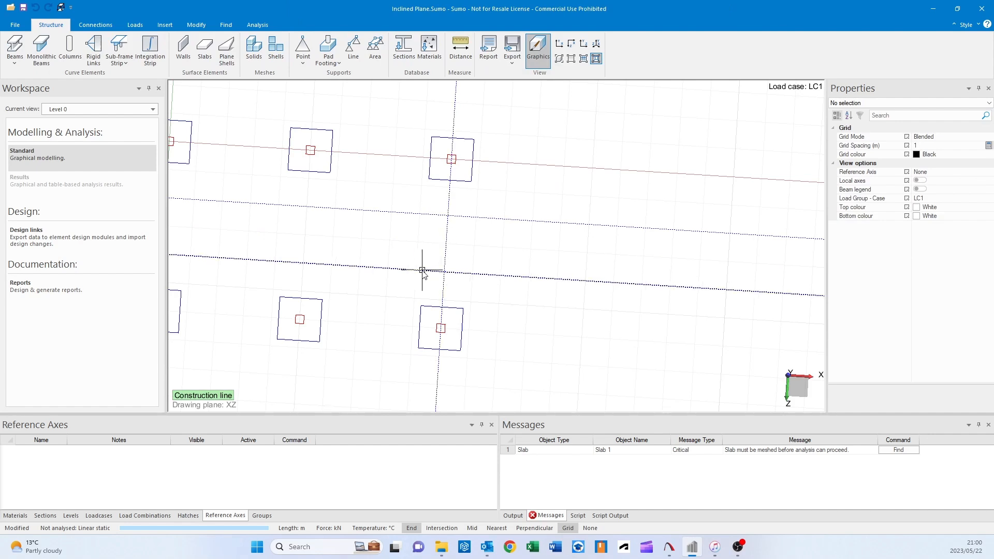
# Step: In the Main 3D view, start a plane shell with its lower edge between the construction line intersections at 10; 0; 4 and 10; 0; 2
pyautogui.moveTo(459, 303); pyautogui.dragTo(455, 227, button='middle')
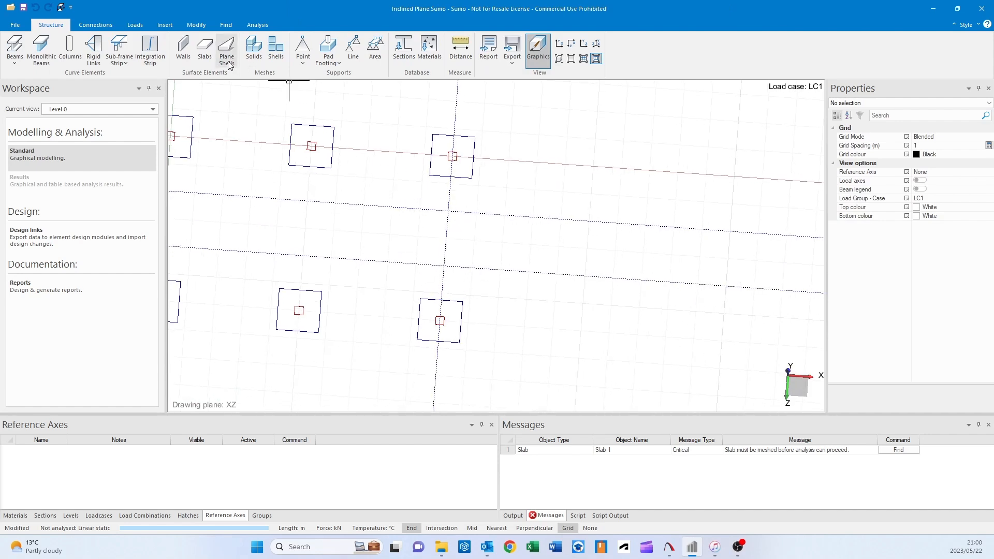
pyautogui.click(100, 110)
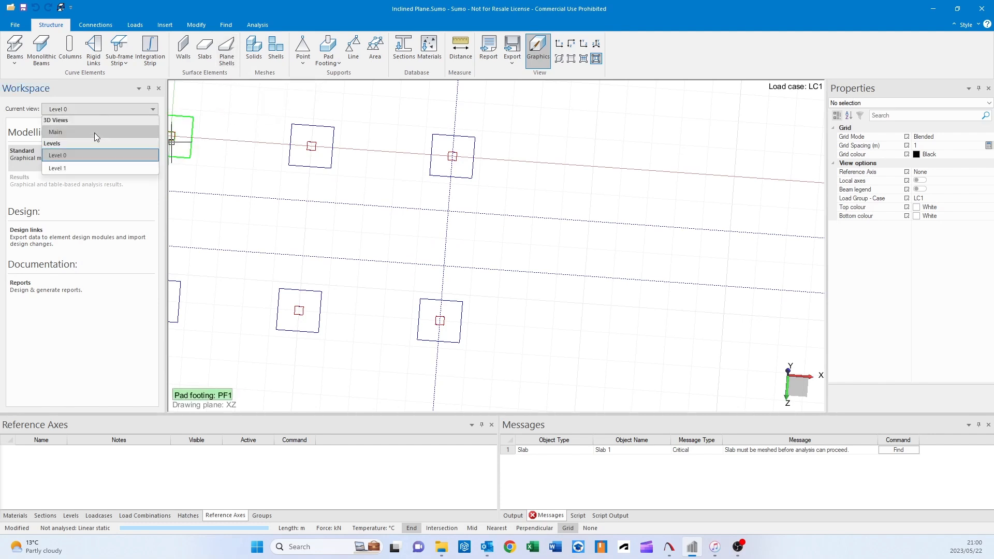
pyautogui.click(94, 133)
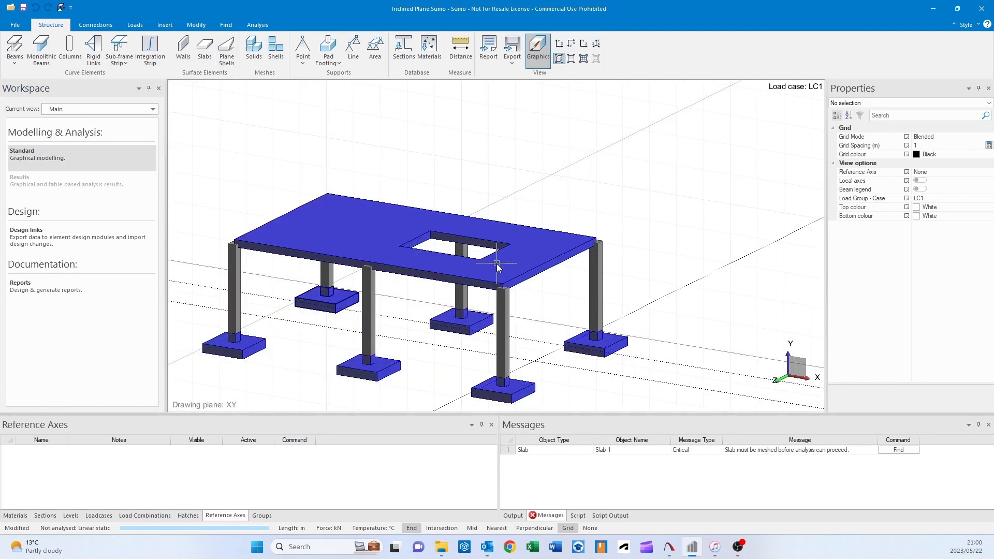
pyautogui.click(226, 49)
pyautogui.scroll(3, 386, 218)
pyautogui.moveTo(386, 218); pyautogui.dragTo(350, 96, button='middle')
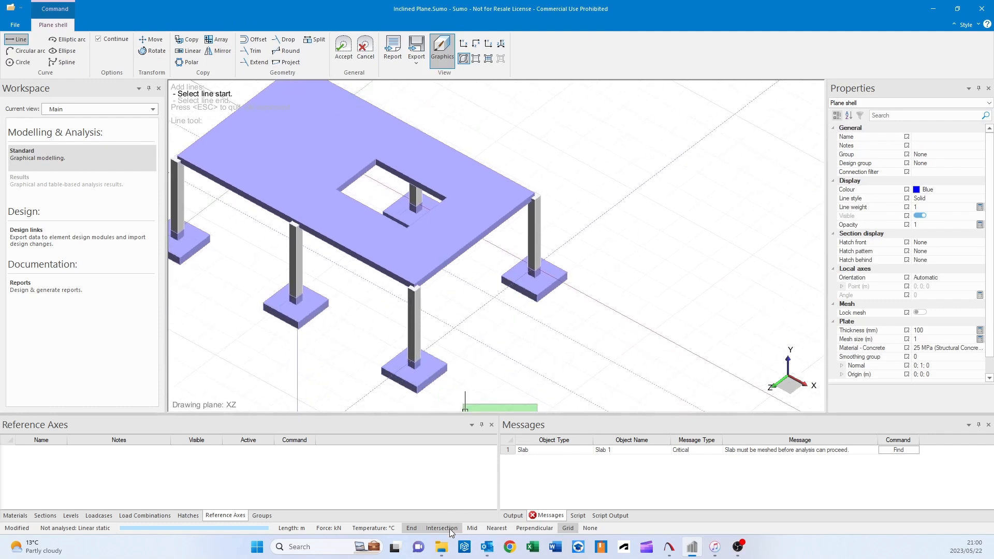
pyautogui.moveTo(522, 328); pyautogui.dragTo(391, 316, button='middle')
pyautogui.click(389, 310)
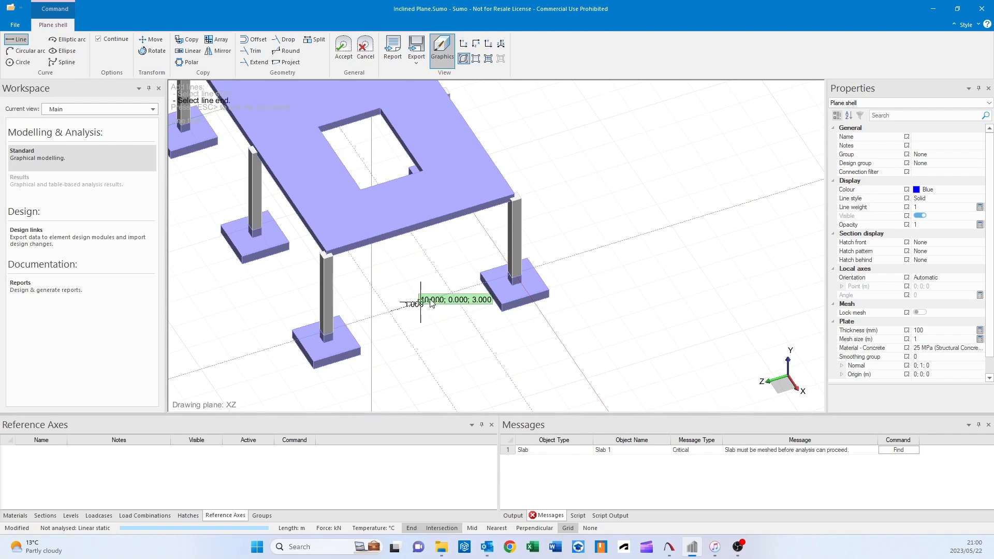
pyautogui.click(454, 294)
# Step: Complete the plane shell outline through the two far corners of the slab opening, close it at 10; 0; 4 and accept it
pyautogui.moveTo(440, 275); pyautogui.dragTo(468, 330, button='middle')
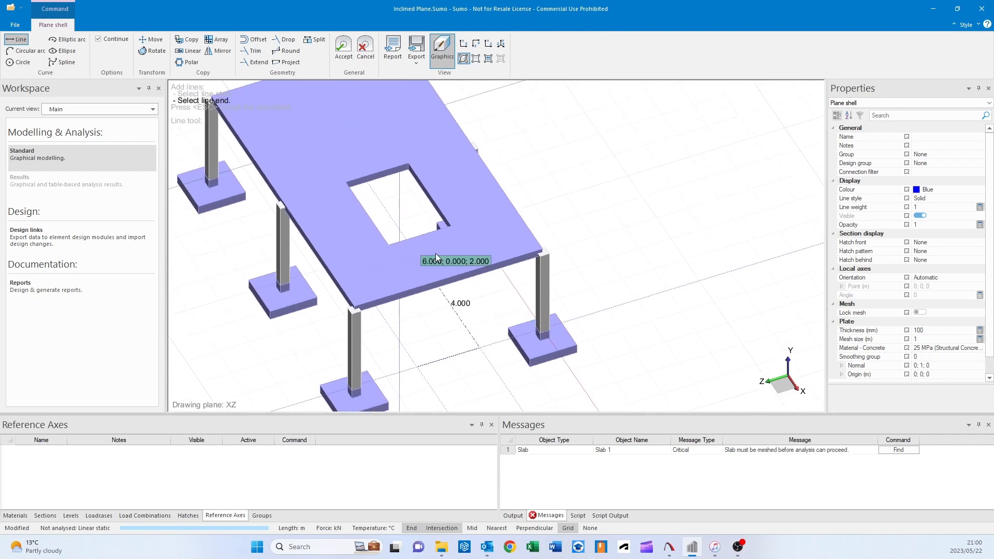
pyautogui.click(412, 167)
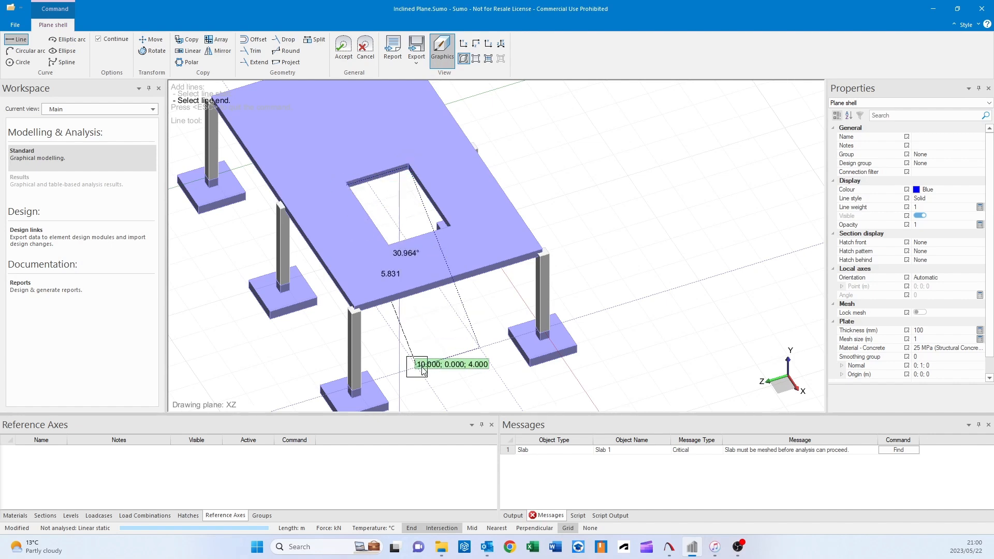
pyautogui.click(420, 369)
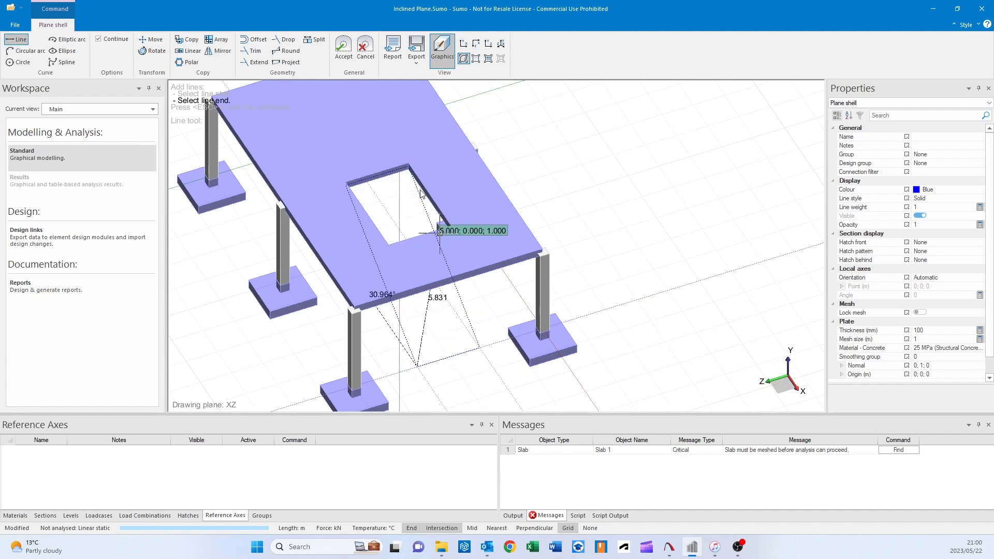
pyautogui.click(343, 47)
# Step: Set the inclined plane shell's thickness to 250 mm
pyautogui.moveTo(489, 313)
pyautogui.mouseDown(button='middle')
pyautogui.moveTo(538, 251)
pyautogui.moveTo(534, 272)
pyautogui.moveTo(444, 277)
pyautogui.moveTo(402, 250)
pyautogui.moveTo(569, 259)
pyautogui.moveTo(611, 279)
pyautogui.moveTo(527, 294)
pyautogui.moveTo(533, 269)
pyautogui.mouseUp(button='middle')
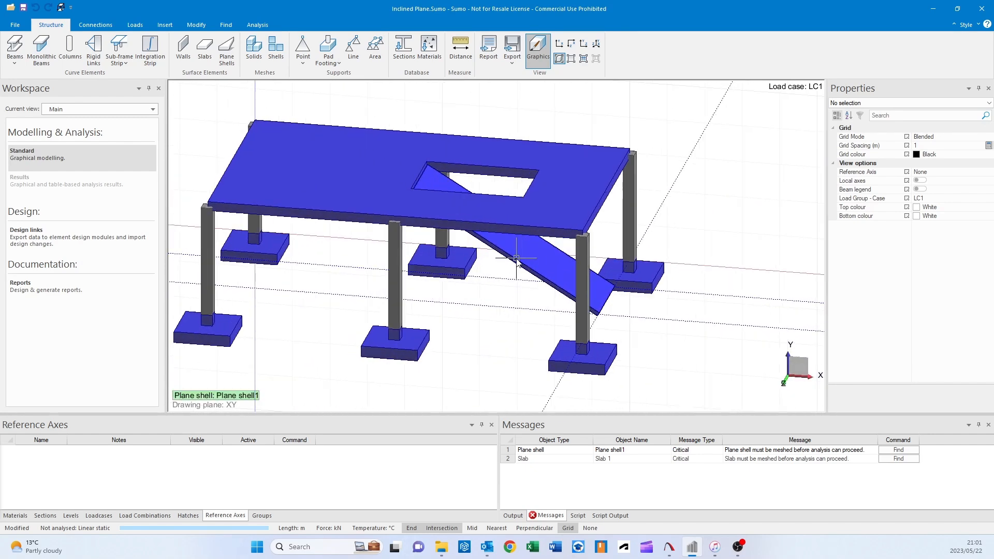
pyautogui.click(517, 248)
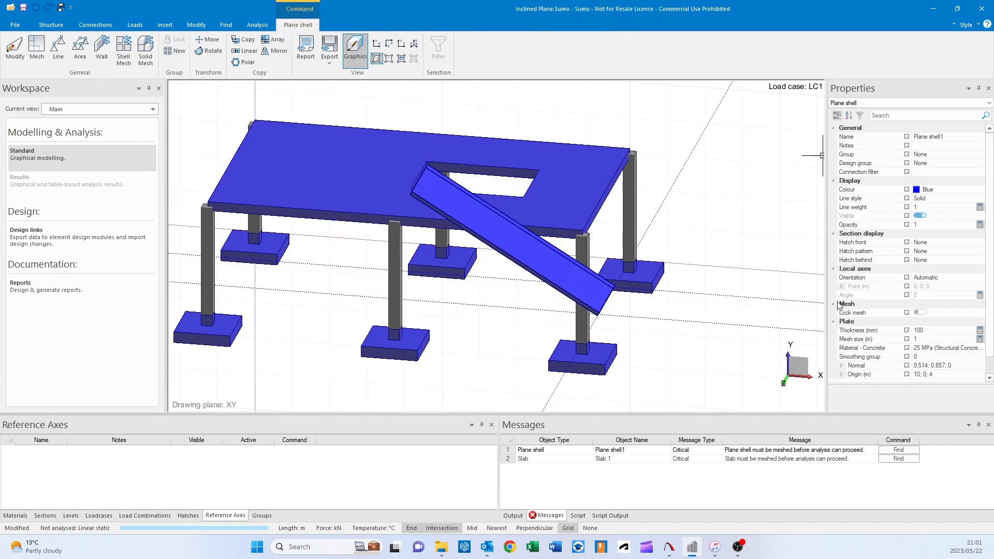
pyautogui.click(931, 332)
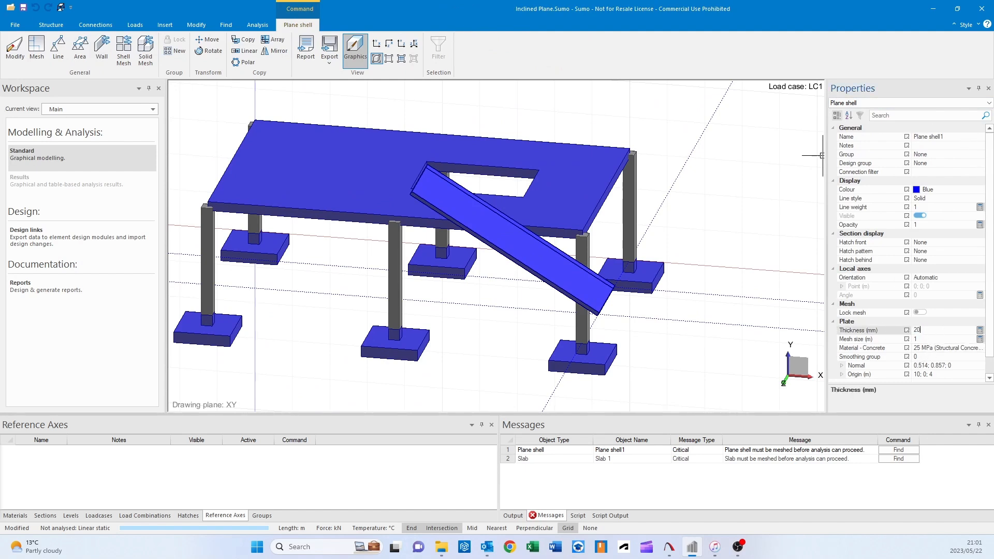
pyautogui.press('Return')
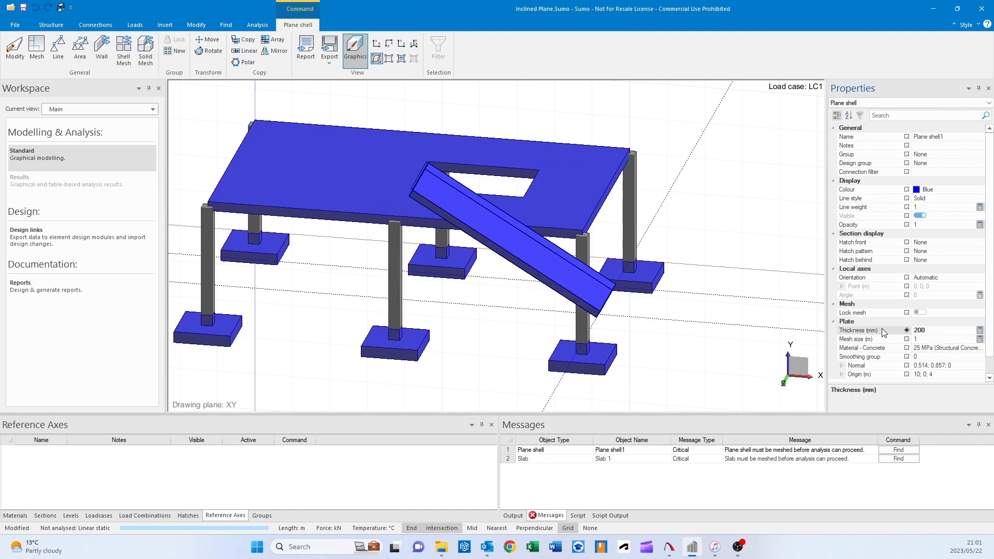
pyautogui.write('0')
pyautogui.press('Return')
pyautogui.click(926, 340)
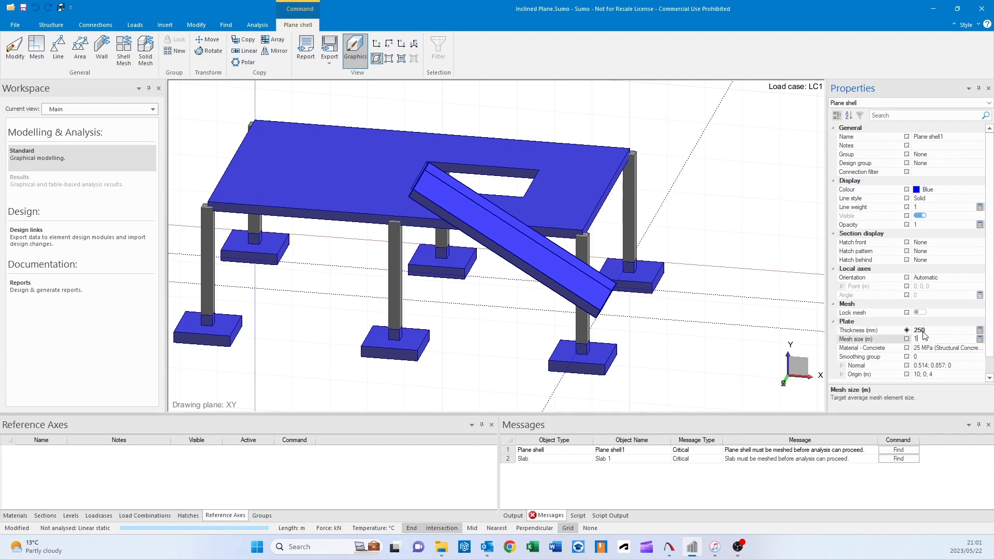
pyautogui.scroll(-1, 956, 350)
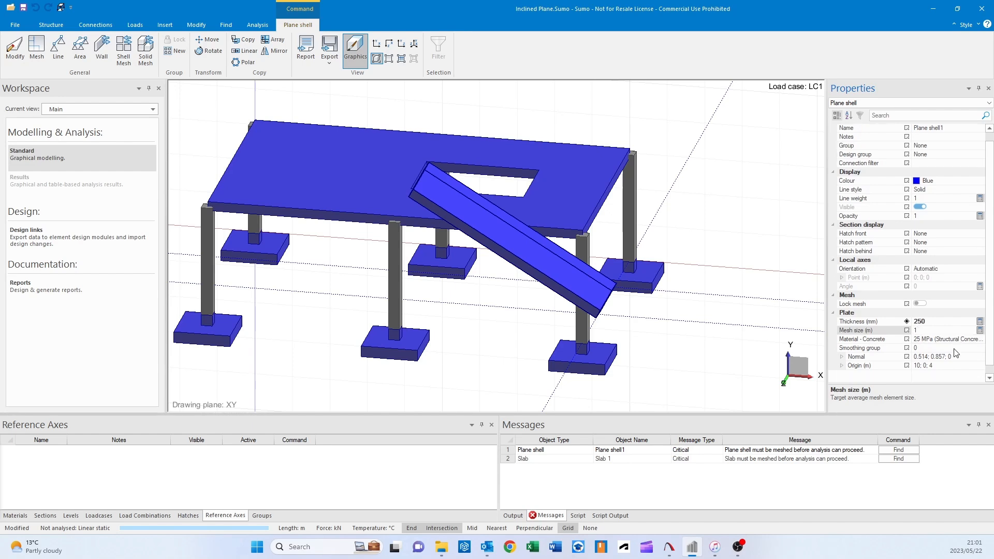
pyautogui.scroll(1, 950, 336)
pyautogui.click(812, 311)
pyautogui.moveTo(812, 312); pyautogui.dragTo(645, 294, button='middle')
pyautogui.moveTo(378, 234); pyautogui.dragTo(402, 291, button='middle')
pyautogui.click(135, 24)
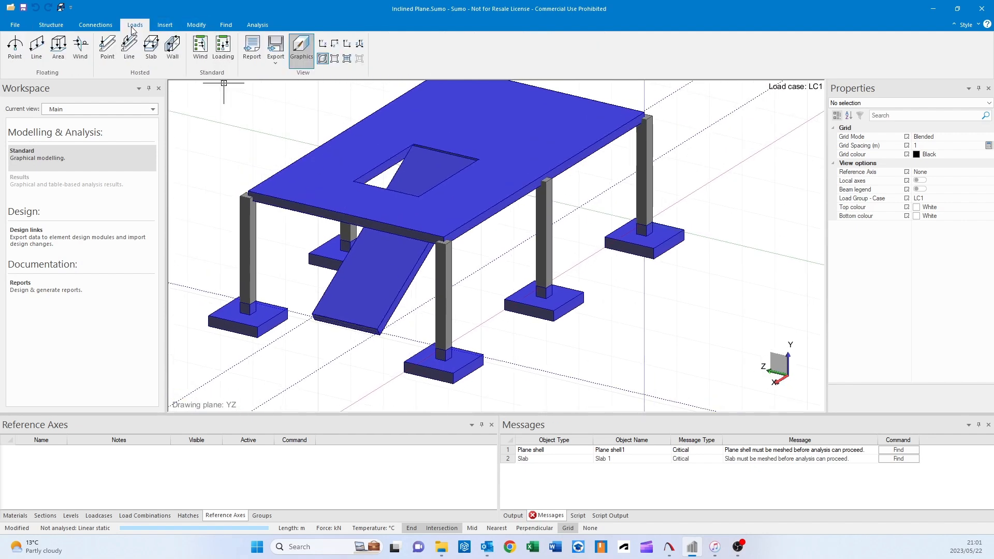
pyautogui.click(151, 47)
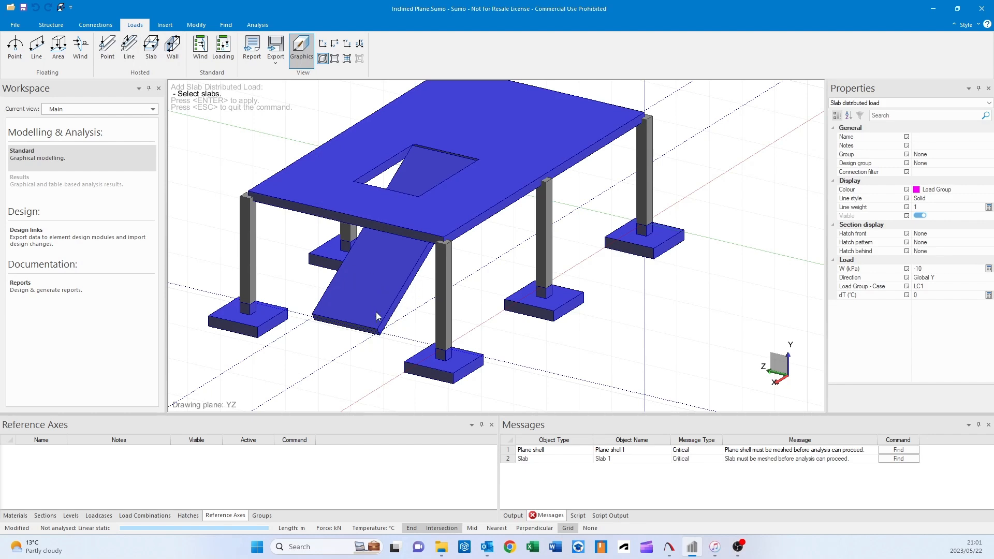
pyautogui.moveTo(393, 289); pyautogui.dragTo(389, 327, button='middle')
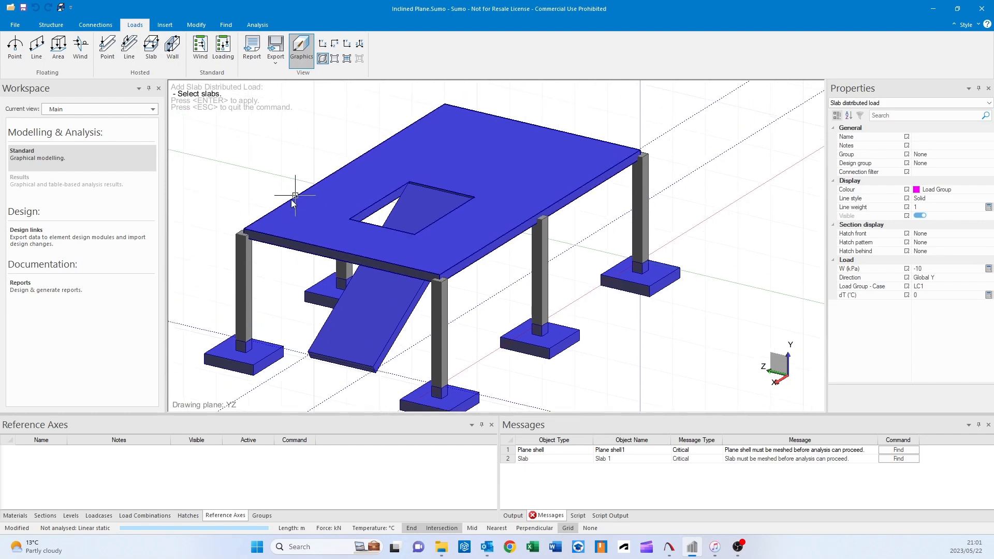
pyautogui.press('Escape')
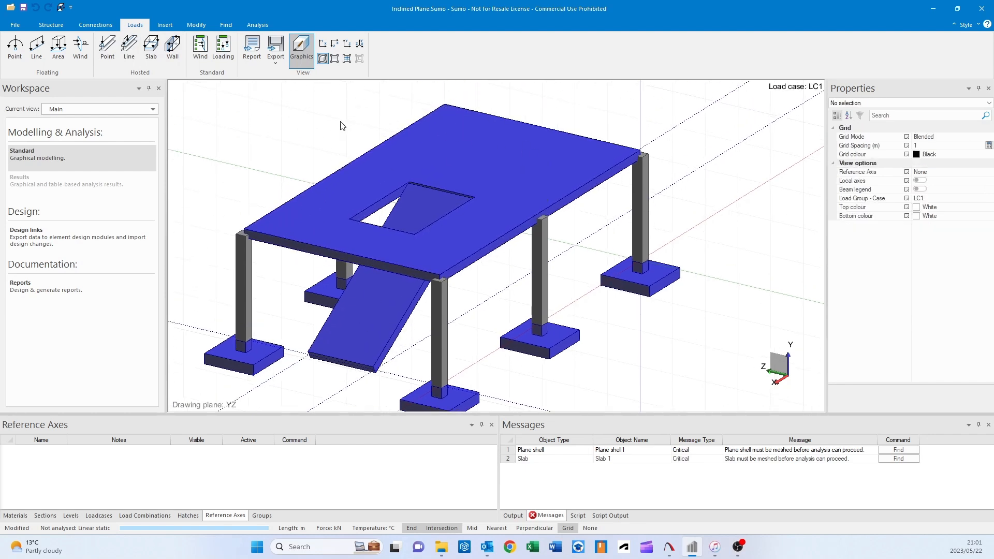
# Step: Make slab distributed loads visible in the graphics options of the Main view
pyautogui.click(301, 47)
pyautogui.scroll(-10, 518, 303)
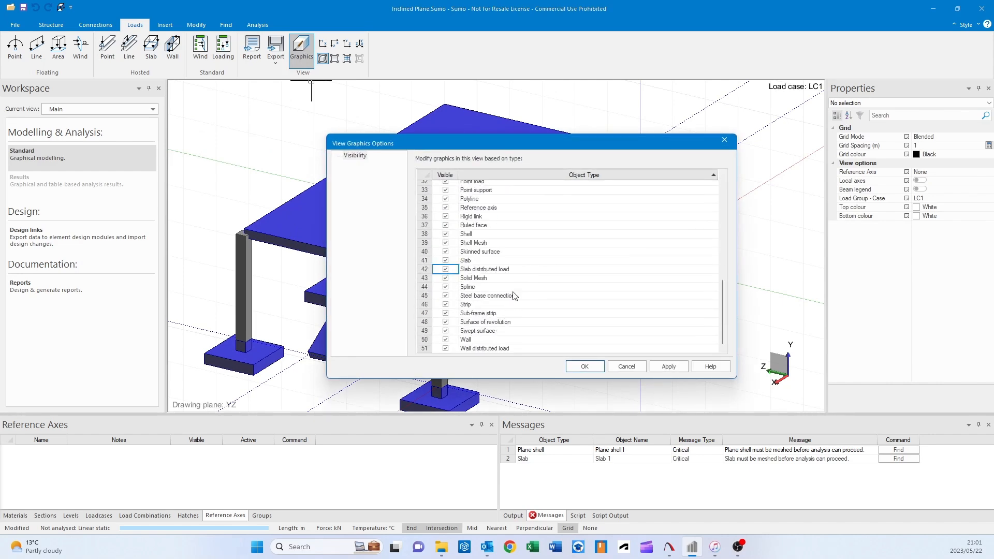
pyautogui.click(678, 365)
pyautogui.click(585, 366)
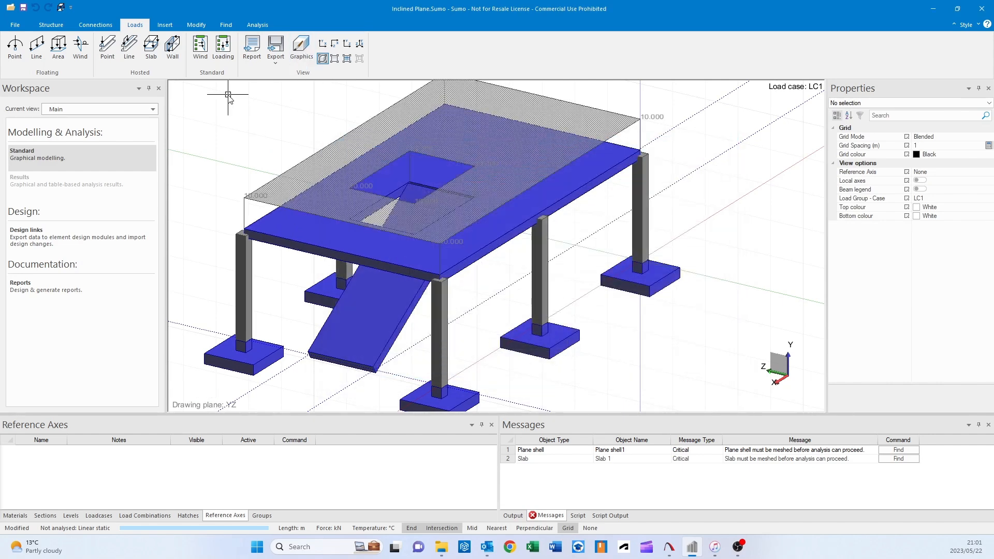
pyautogui.click(155, 49)
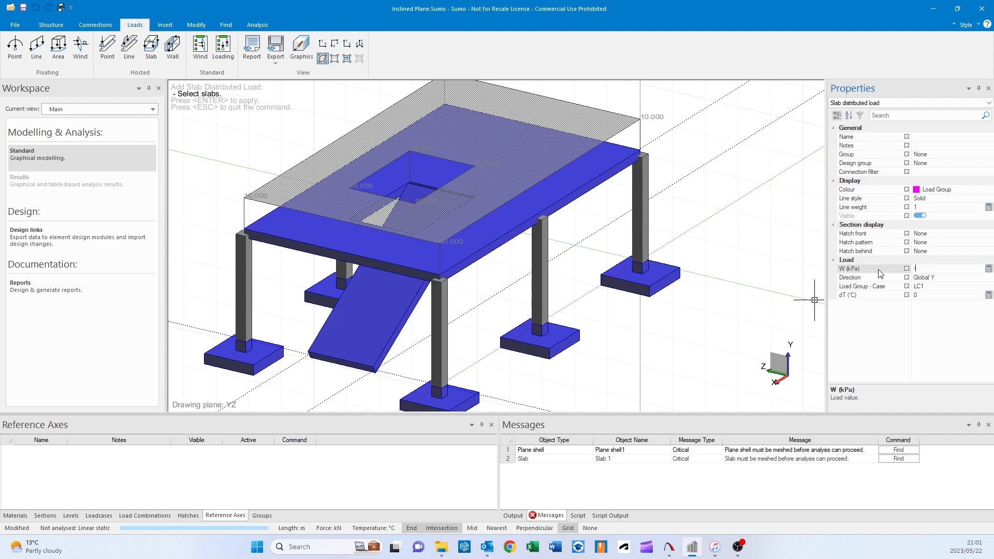
pyautogui.click(595, 178)
pyautogui.click(59, 47)
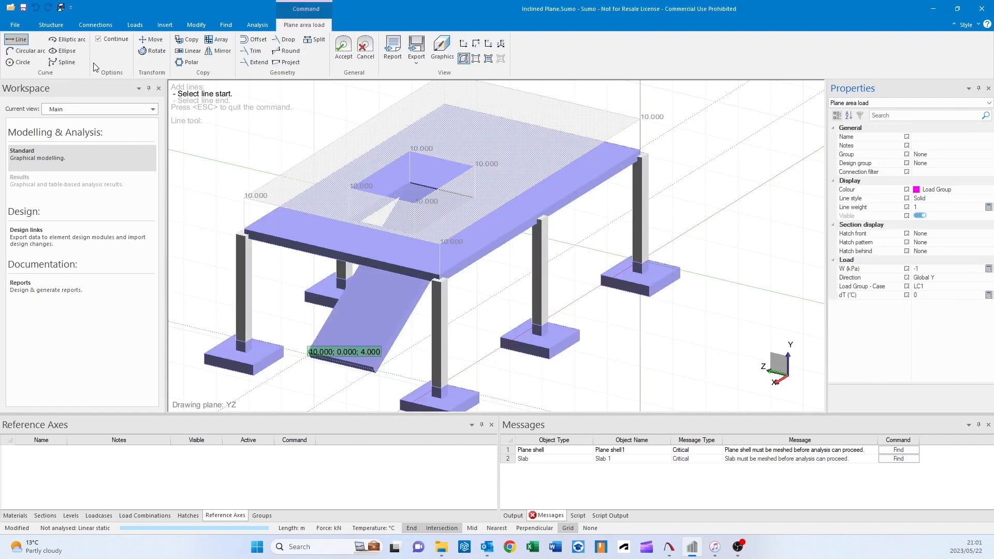
pyautogui.click(369, 54)
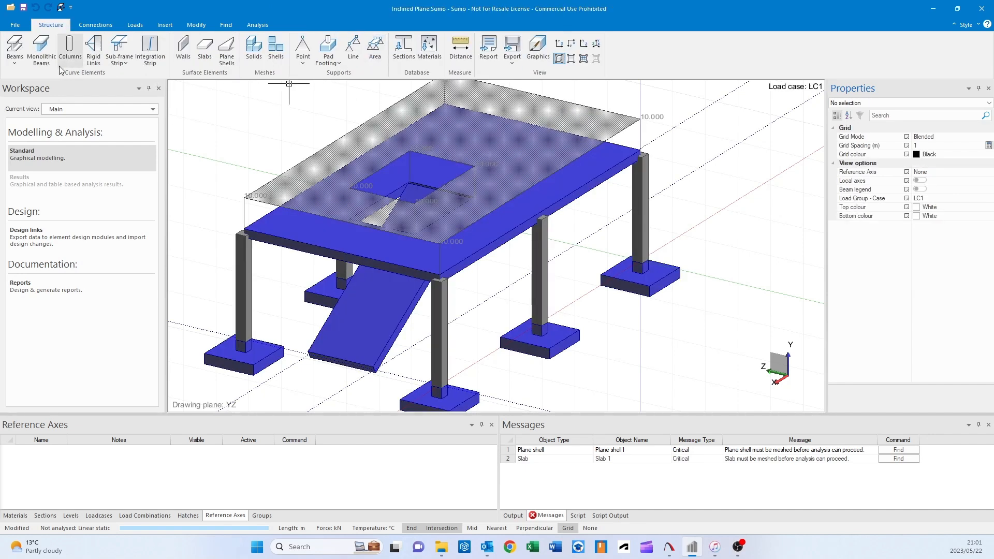
# Step: Change the 3D display so that columns appear as lines and the slab and inclined shell as surfaces without thickness
pyautogui.click(573, 59)
pyautogui.moveTo(409, 318)
pyautogui.mouseDown(button='middle')
pyautogui.moveTo(523, 273)
pyautogui.moveTo(366, 328)
pyautogui.mouseUp(button='middle')
pyautogui.moveTo(536, 205)
pyautogui.mouseDown(button='middle')
pyautogui.moveTo(507, 237)
pyautogui.moveTo(542, 250)
pyautogui.moveTo(412, 184)
pyautogui.mouseUp(button='middle')
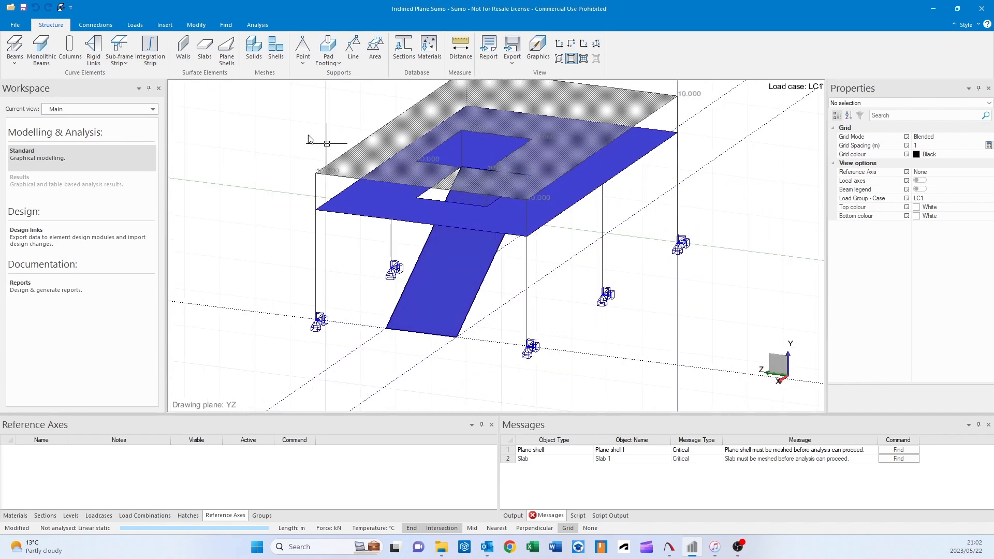
# Step: Add a plane area load of -5 kPa over the inclined shell, tracing it through the shell's four corners
pyautogui.click(135, 26)
pyautogui.click(58, 47)
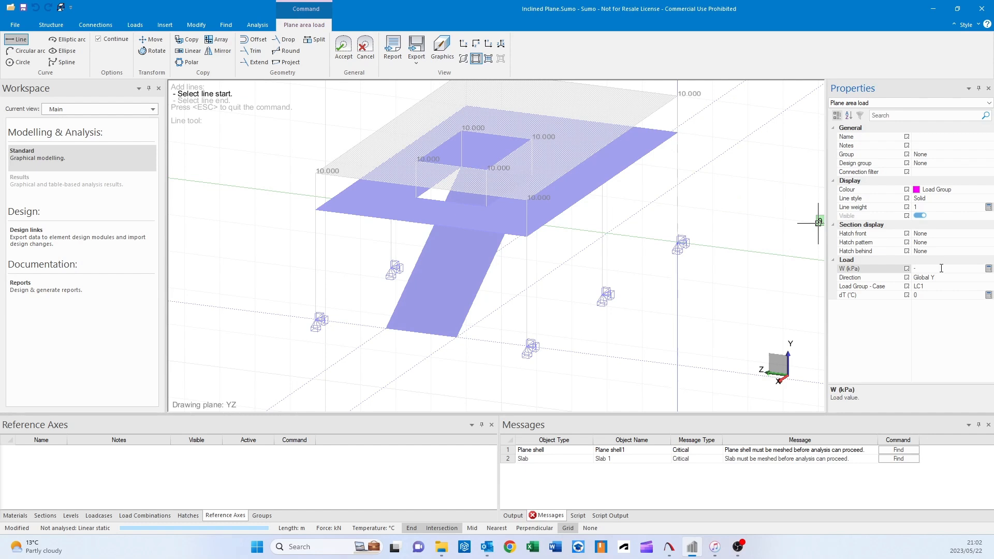
pyautogui.scroll(3, 409, 409)
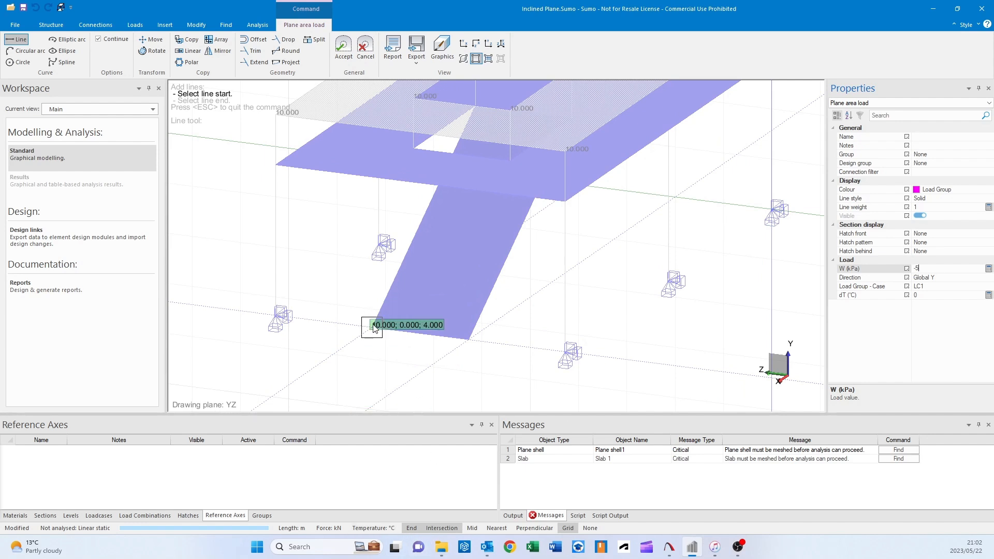
pyautogui.click(376, 330)
pyautogui.click(570, 530)
pyautogui.moveTo(471, 348); pyautogui.dragTo(472, 415, button='middle')
pyautogui.moveTo(476, 164); pyautogui.dragTo(530, 279, button='middle')
pyautogui.click(476, 207)
pyautogui.moveTo(460, 338); pyautogui.dragTo(520, 257, button='middle')
pyautogui.click(432, 356)
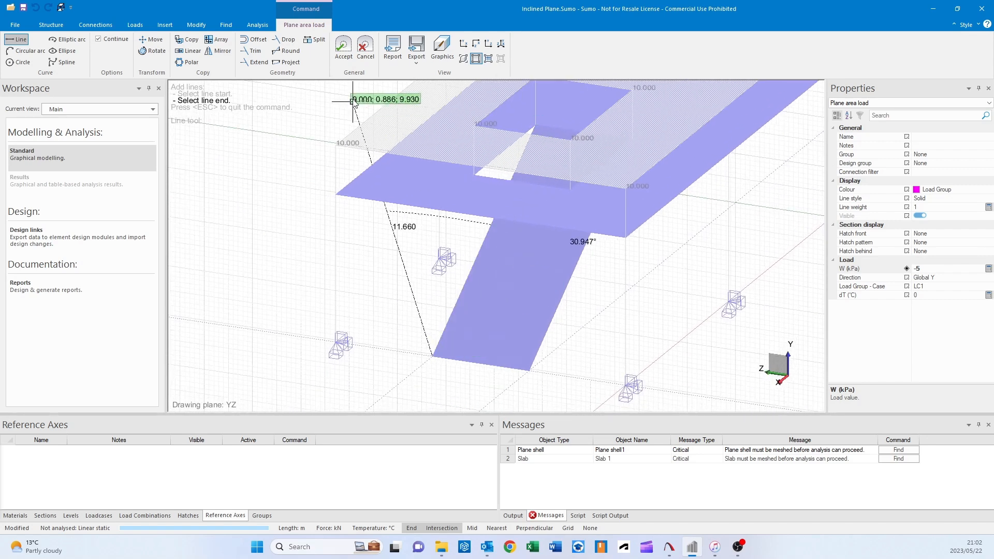
pyautogui.click(344, 49)
# Step: Change the loading direction of the inclined shell's area load to Local
pyautogui.moveTo(579, 337); pyautogui.dragTo(517, 312, button='middle')
pyautogui.moveTo(441, 251); pyautogui.dragTo(434, 271, button='middle')
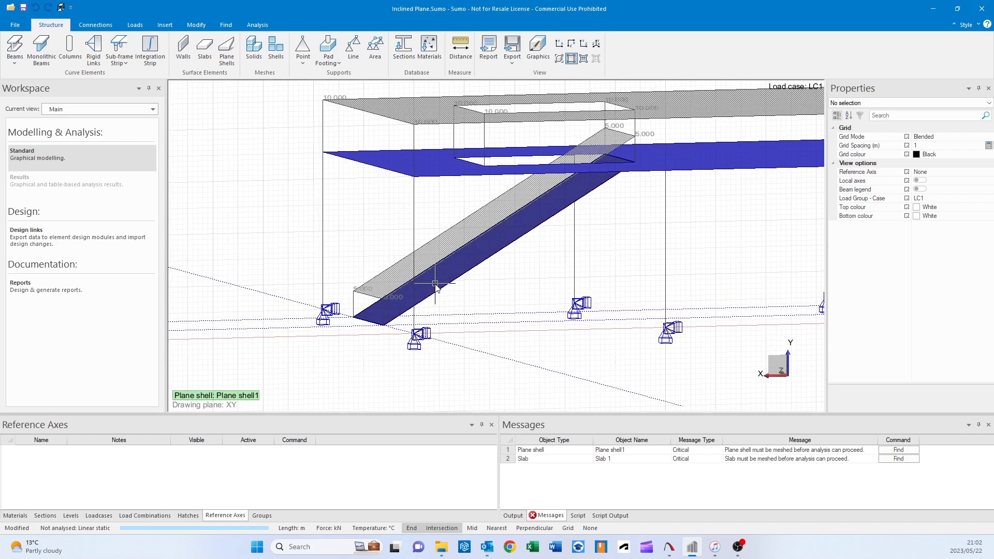
pyautogui.click(433, 271)
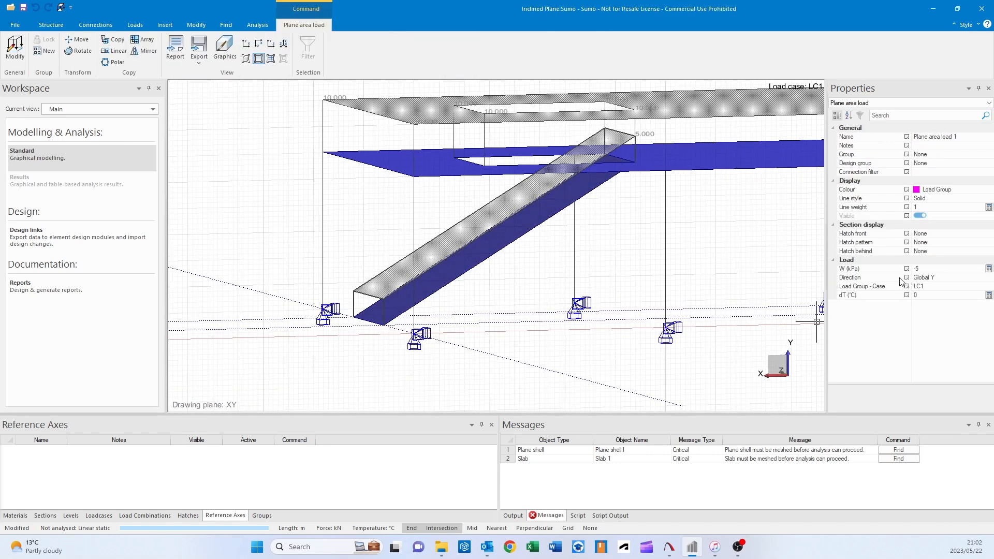
pyautogui.moveTo(819, 282); pyautogui.dragTo(939, 295, button='middle')
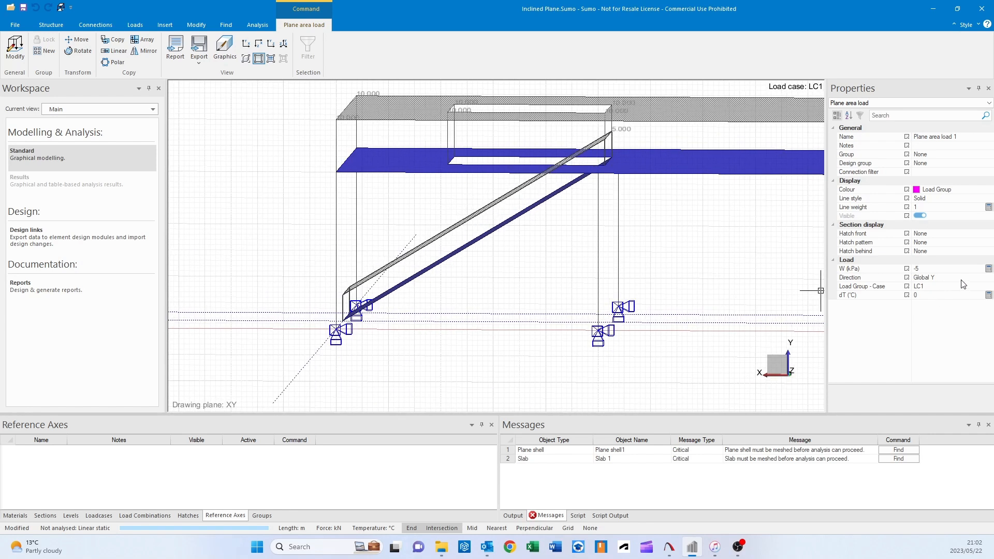
pyautogui.click(947, 277)
pyautogui.click(989, 279)
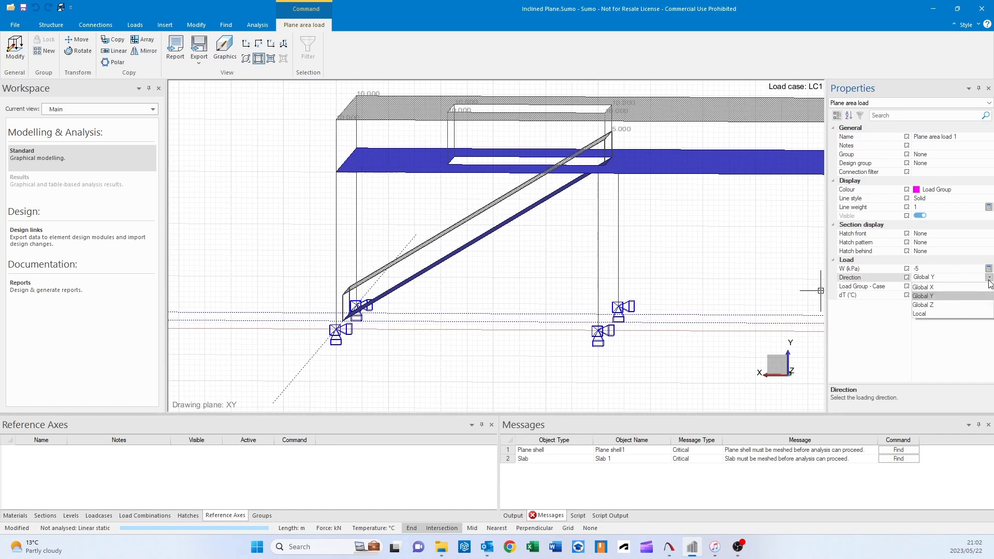
pyautogui.click(960, 312)
pyautogui.press('Escape')
# Step: Mesh all surface elements and show the finite element mesh in the 3D view
pyautogui.moveTo(500, 288)
pyautogui.mouseDown(button='middle')
pyautogui.moveTo(521, 287)
pyautogui.moveTo(596, 321)
pyautogui.moveTo(642, 321)
pyautogui.moveTo(554, 331)
pyautogui.mouseUp(button='middle')
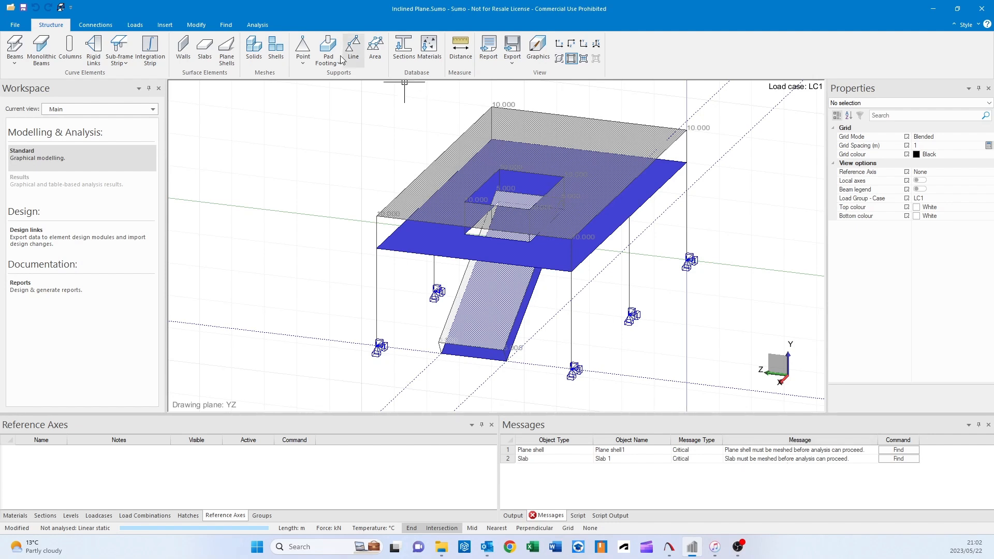
pyautogui.click(258, 25)
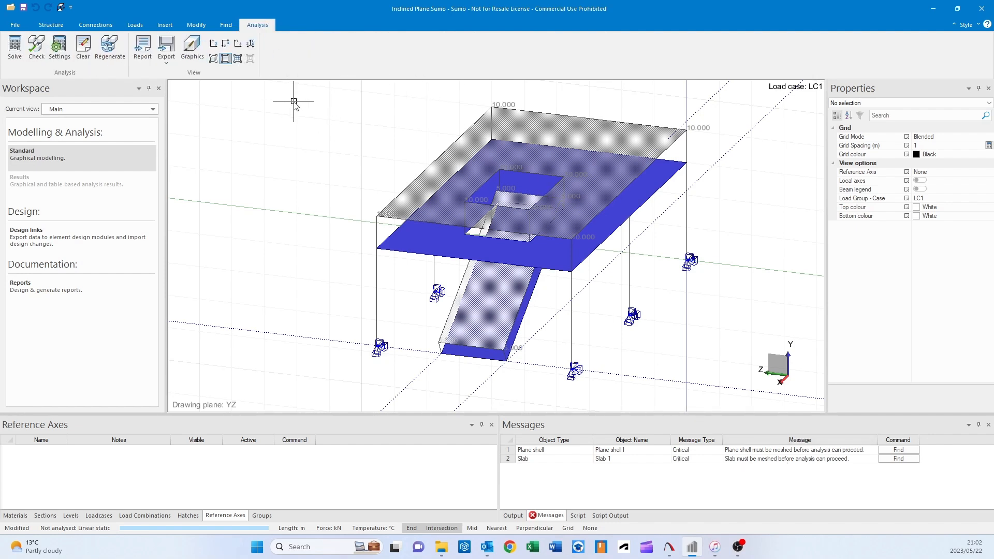
pyautogui.click(198, 26)
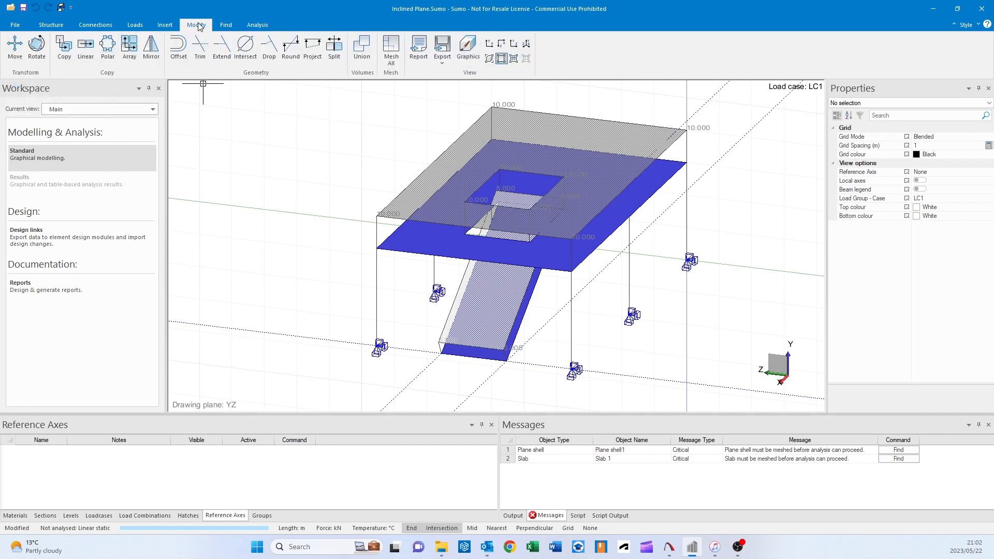
pyautogui.click(391, 50)
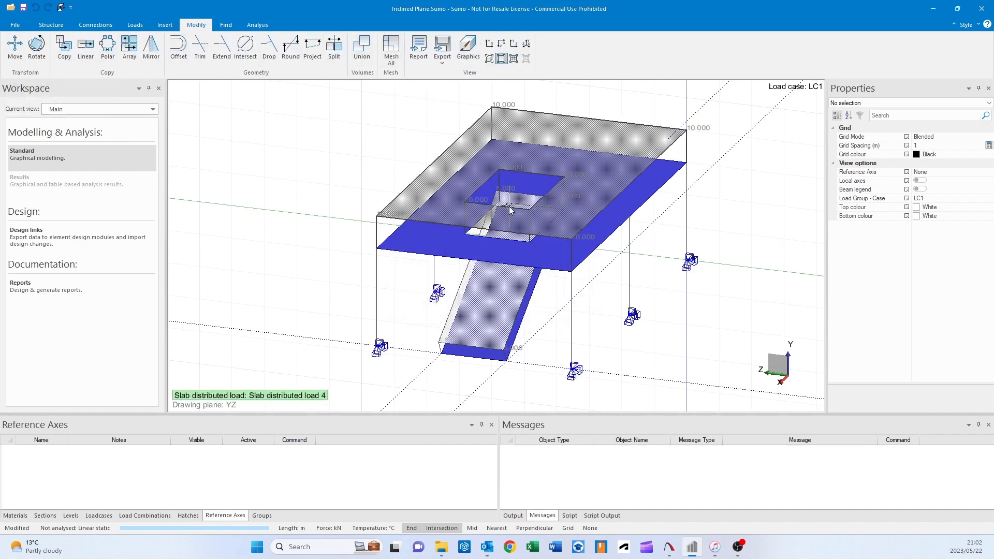
pyautogui.moveTo(455, 243); pyautogui.dragTo(362, 226, button='middle')
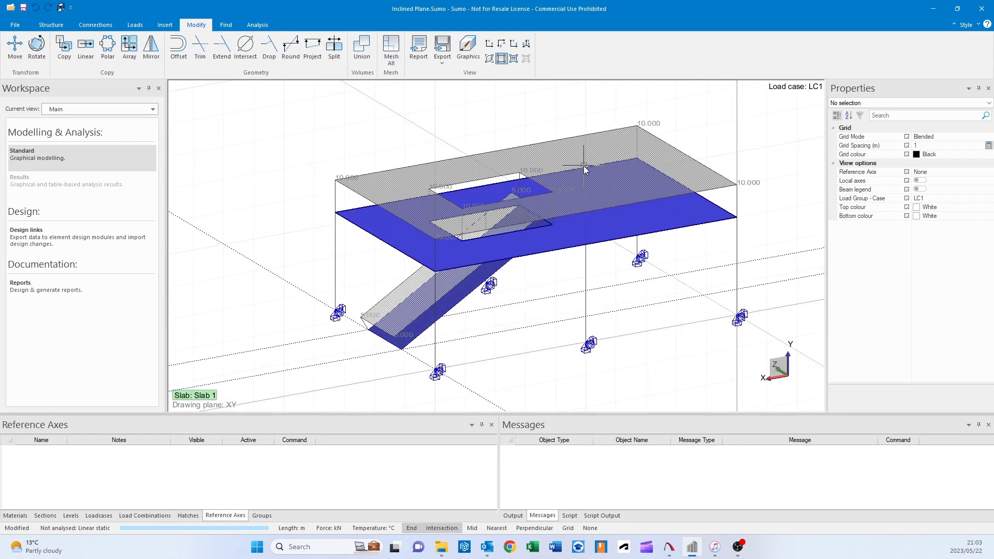
pyautogui.click(513, 59)
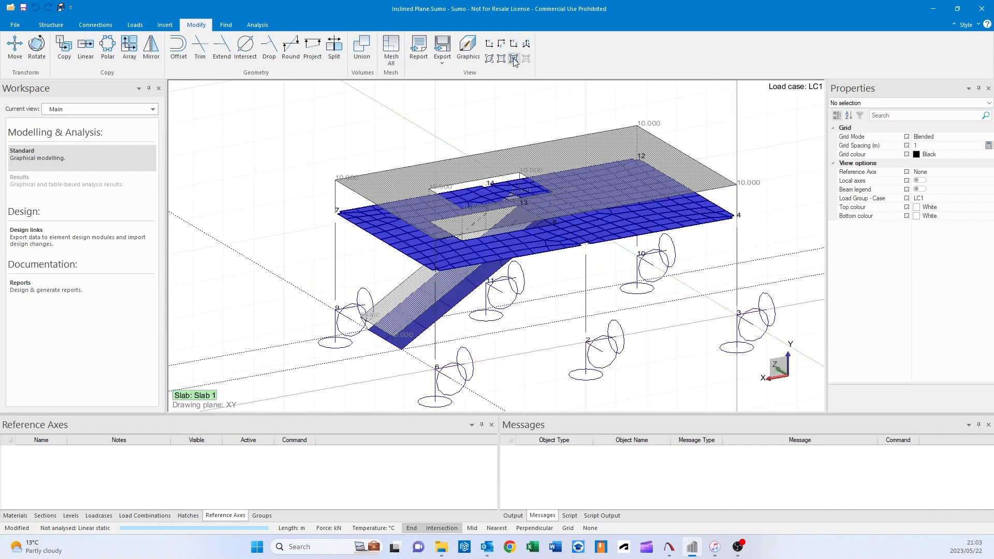
pyautogui.moveTo(484, 256); pyautogui.dragTo(593, 264, button='middle')
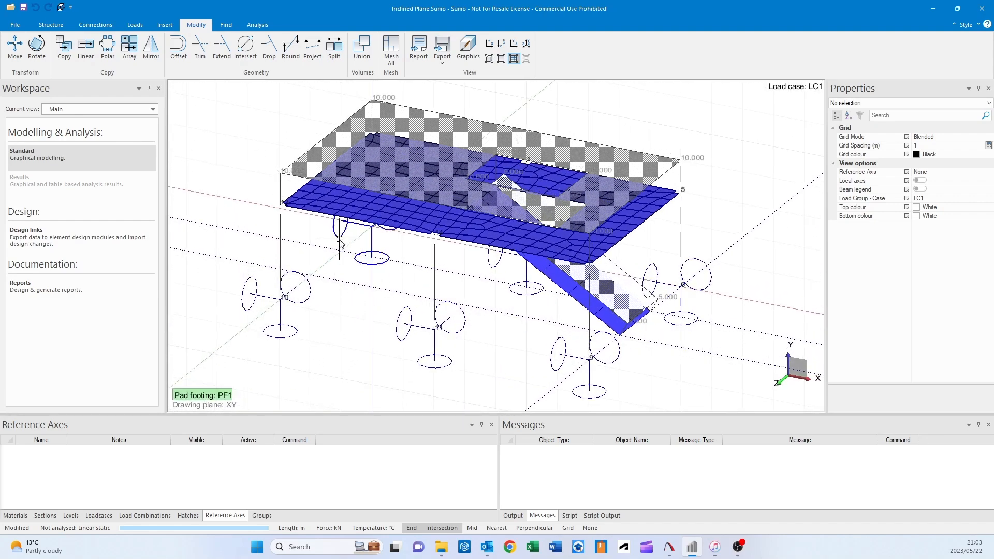
# Step: In the rendered view, set the inclined plane shell's mesh size to 0.5 m to match the slab
pyautogui.click(489, 59)
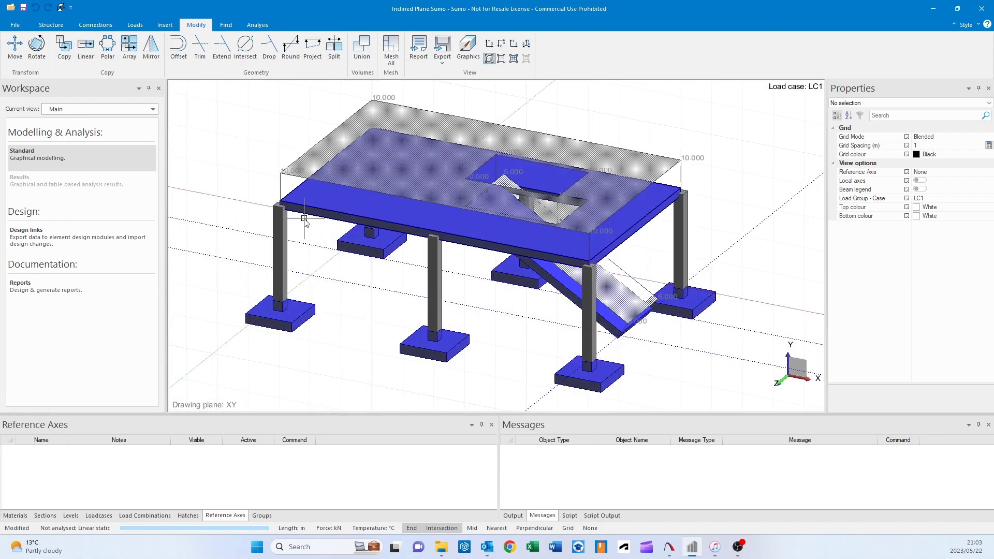
pyautogui.click(309, 207)
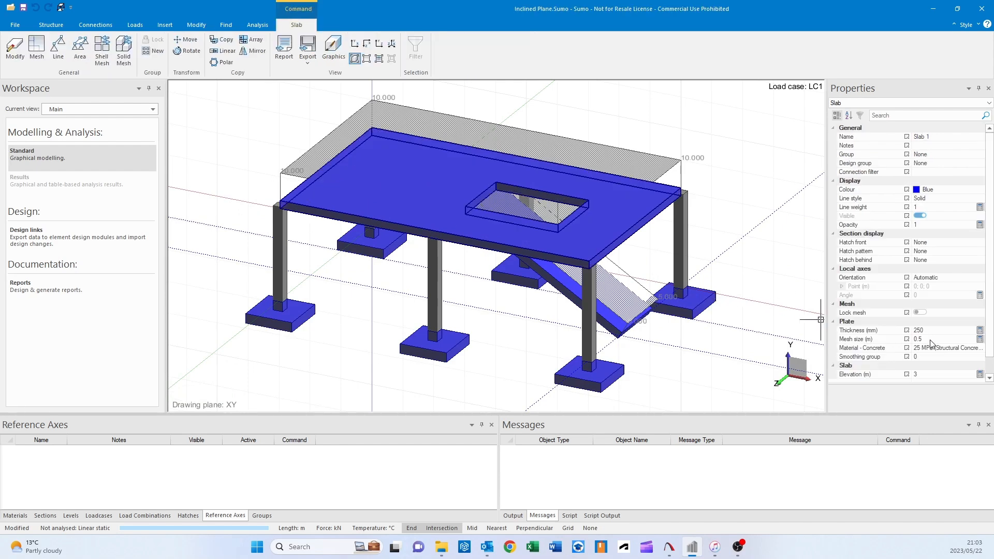
pyautogui.moveTo(820, 319); pyautogui.dragTo(686, 333, button='middle')
pyautogui.click(649, 355)
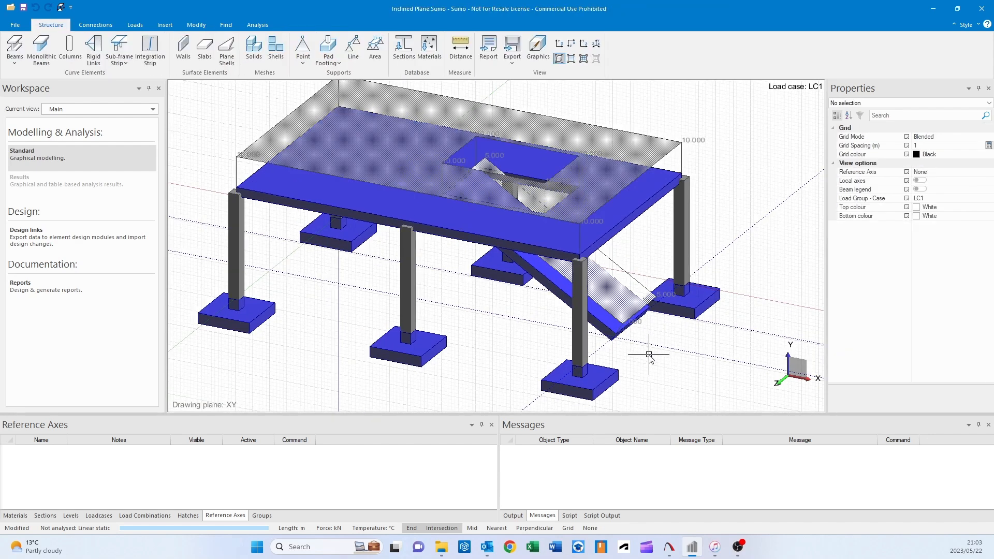
pyautogui.click(600, 318)
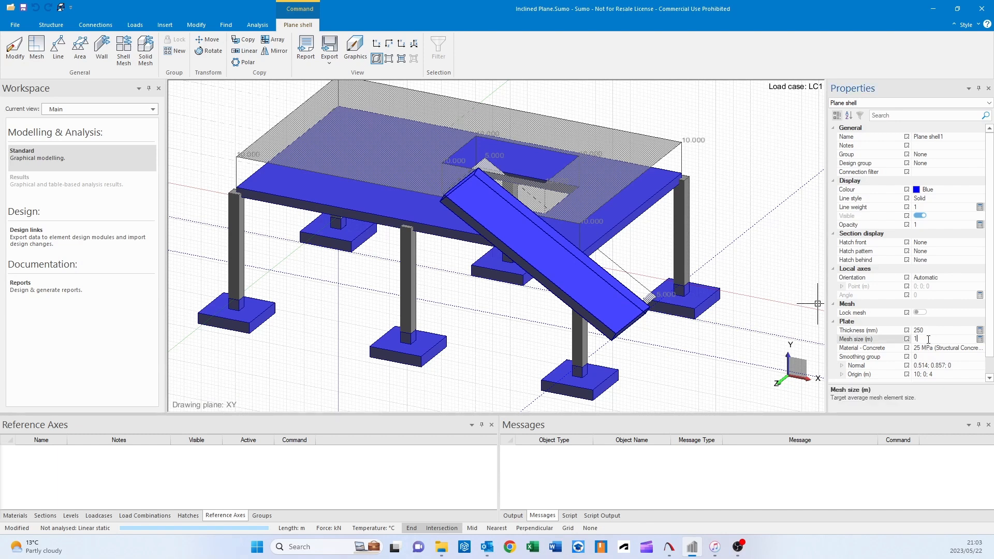
pyautogui.press('Return')
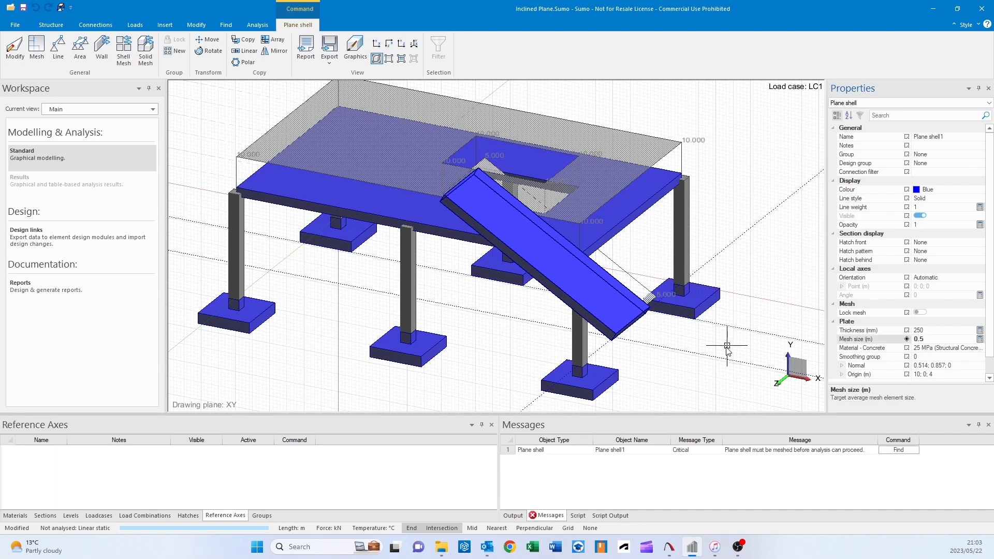
pyautogui.press('Escape')
# Step: Mesh all elements again and display the mesh on the inclined shell and slab
pyautogui.click(196, 25)
pyautogui.click(391, 50)
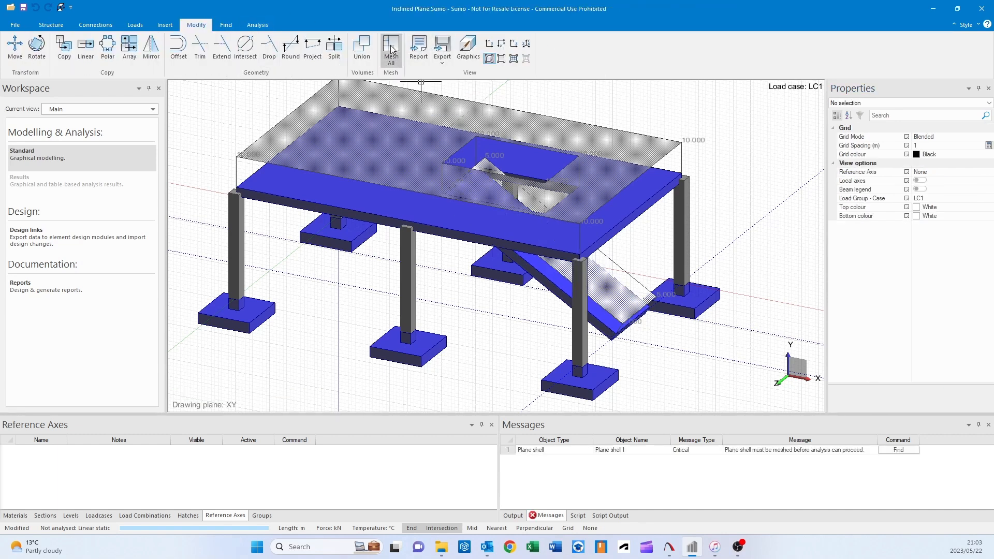
pyautogui.click(513, 58)
pyautogui.moveTo(507, 310)
pyautogui.mouseDown(button='middle')
pyautogui.moveTo(505, 248)
pyautogui.moveTo(517, 239)
pyautogui.moveTo(521, 248)
pyautogui.moveTo(461, 259)
pyautogui.moveTo(512, 282)
pyautogui.moveTo(421, 277)
pyautogui.mouseUp(button='middle')
pyautogui.scroll(4, 533, 261)
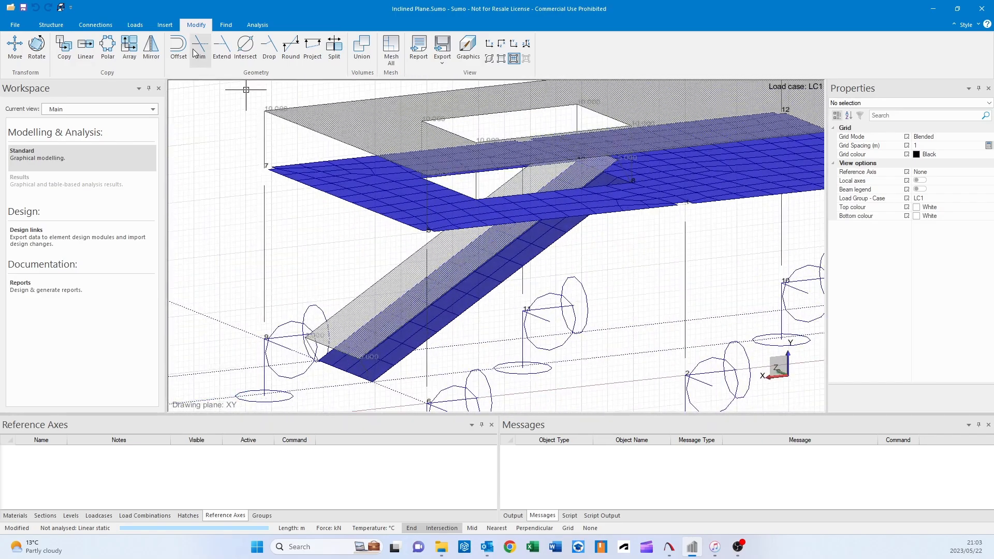
# Step: Solve the model, saving the changes to Inclined Plane.Sumo
pyautogui.click(245, 25)
pyautogui.click(16, 51)
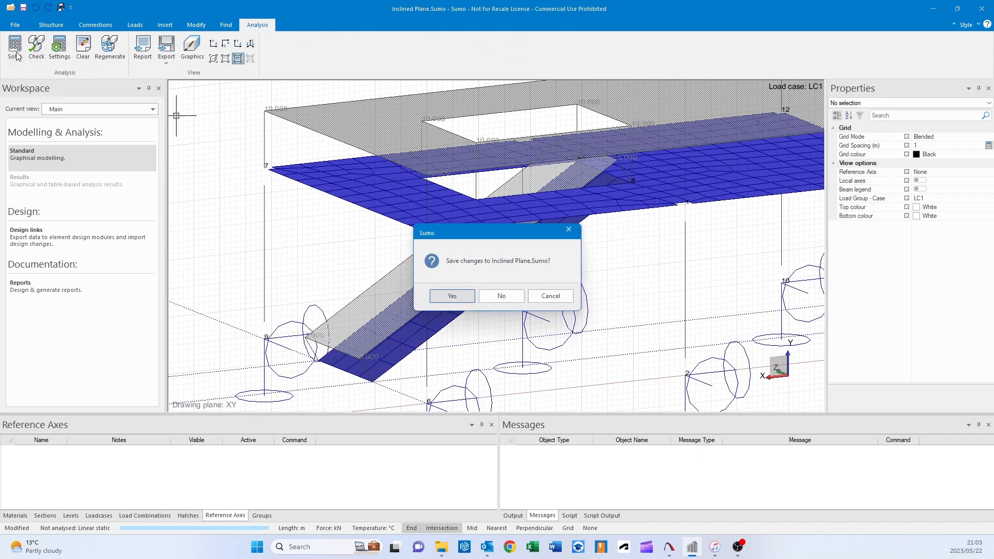
pyautogui.click(452, 296)
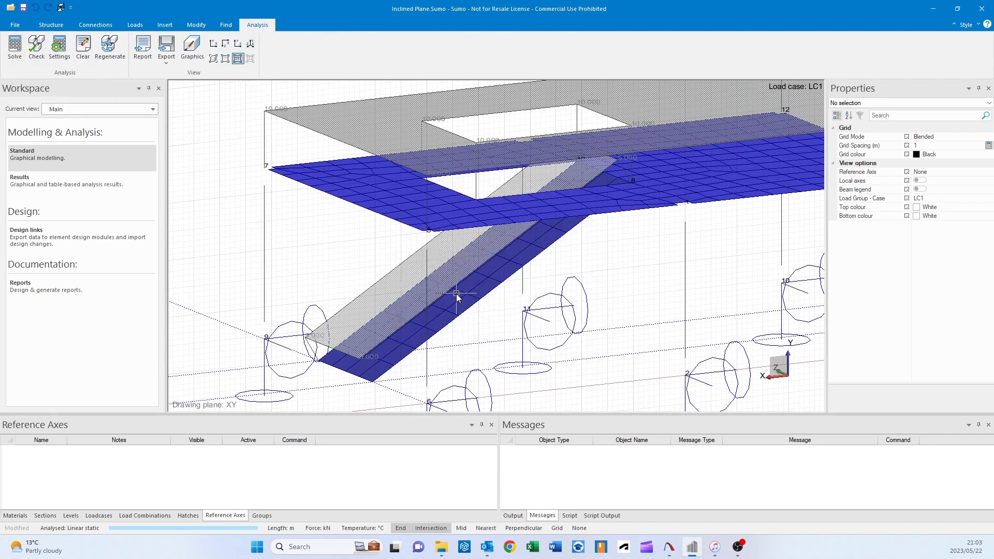
# Step: Show the displacement results for LC1 and animate the deflected shape
pyautogui.click(78, 181)
pyautogui.moveTo(512, 274); pyautogui.dragTo(572, 213, button='middle')
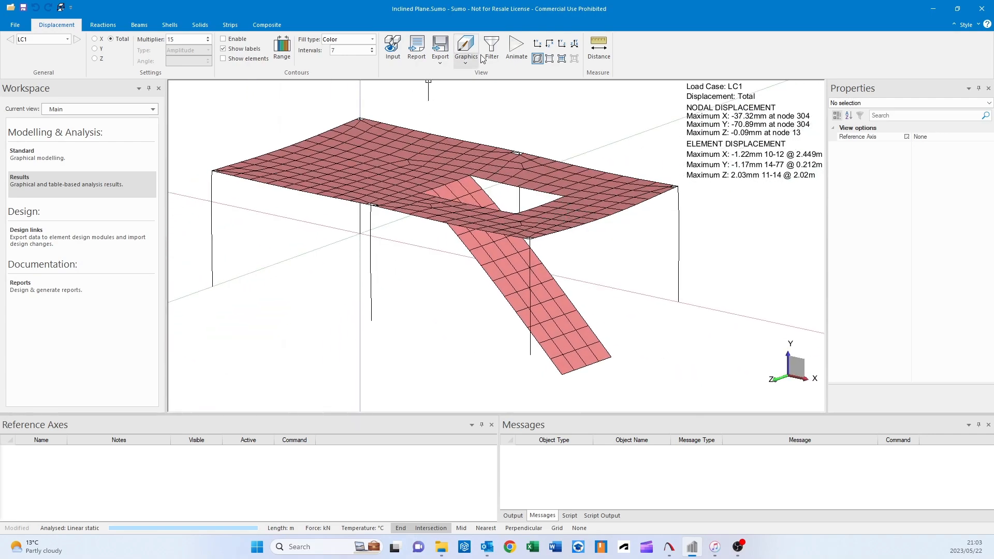
pyautogui.click(510, 57)
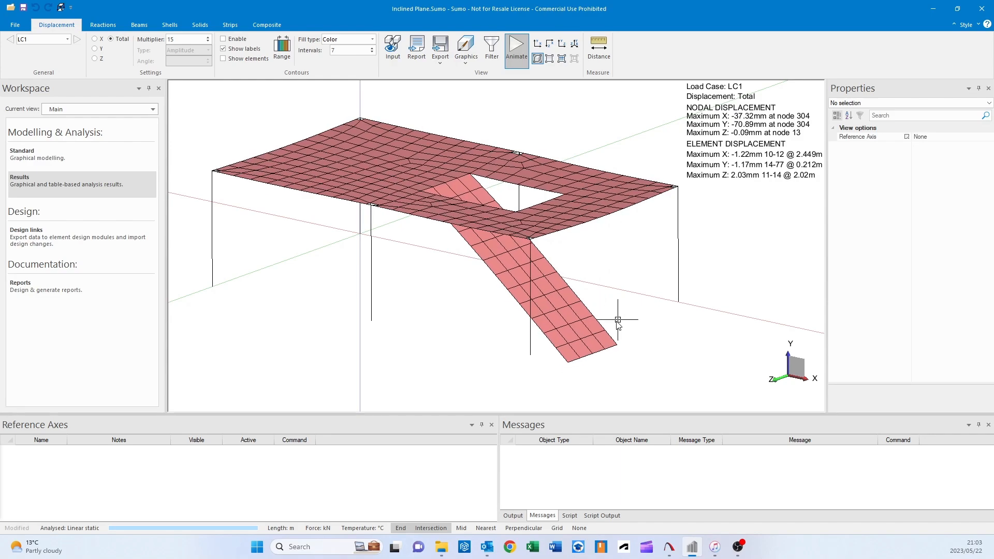
# Step: Return to graphical modelling and add rigid point supports at the two lower corners of the inclined shell
pyautogui.click(79, 152)
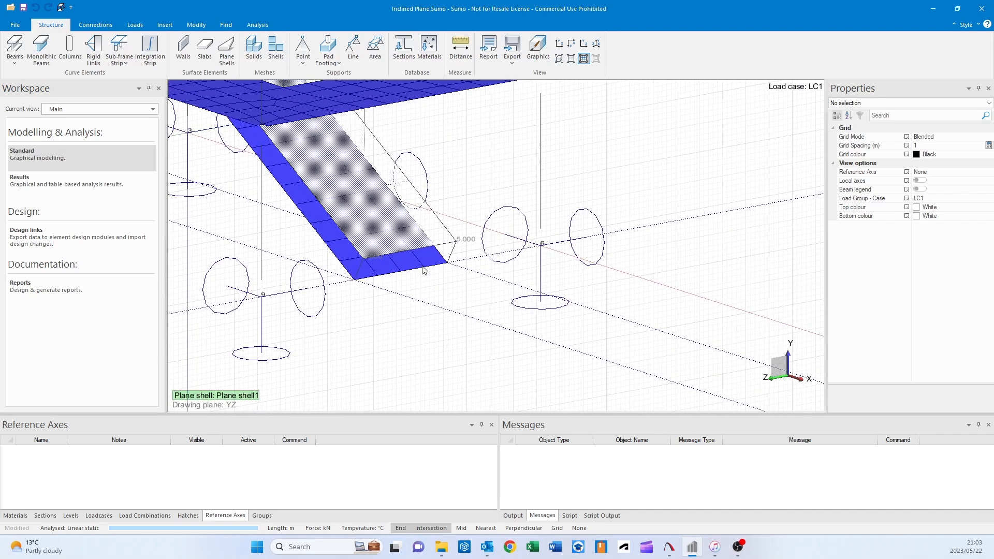
pyautogui.click(306, 46)
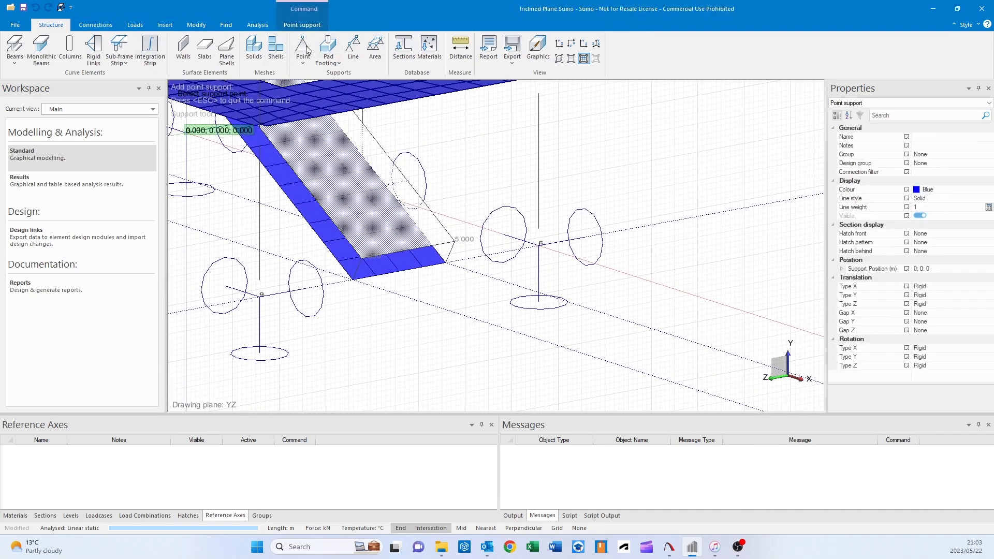
pyautogui.click(354, 283)
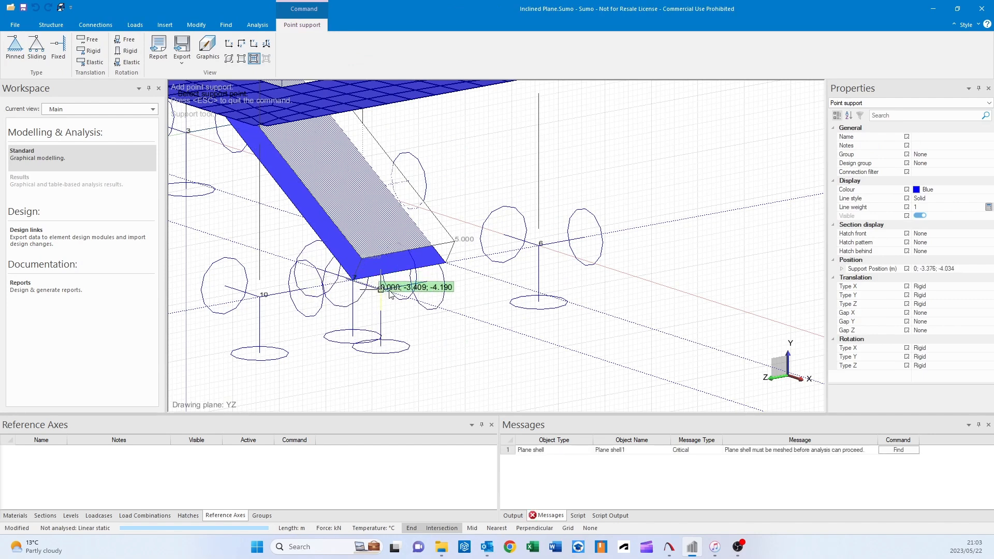
pyautogui.click(448, 267)
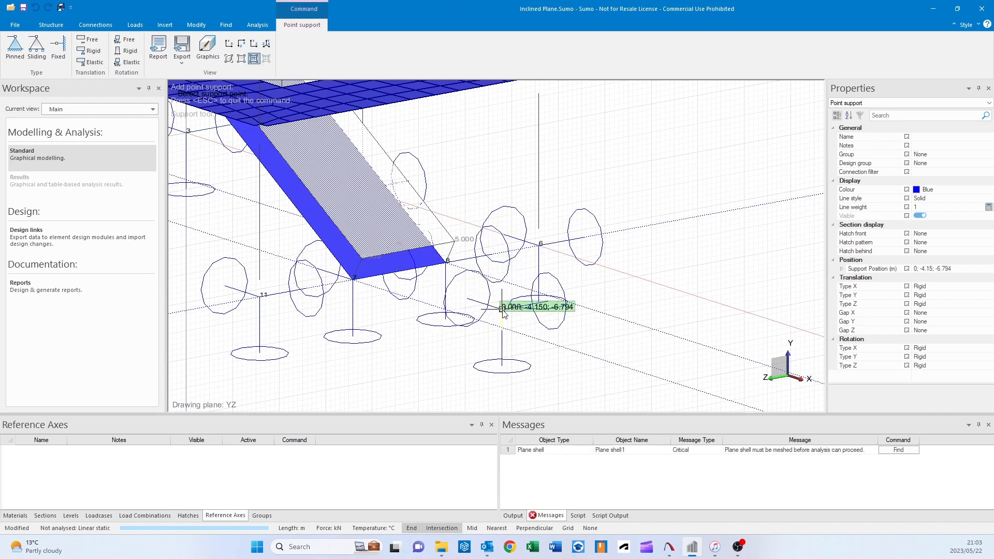
pyautogui.scroll(-2, 514, 333)
pyautogui.press('Escape')
# Step: Run the analysis again with the inclined shell's new point supports
pyautogui.click(246, 26)
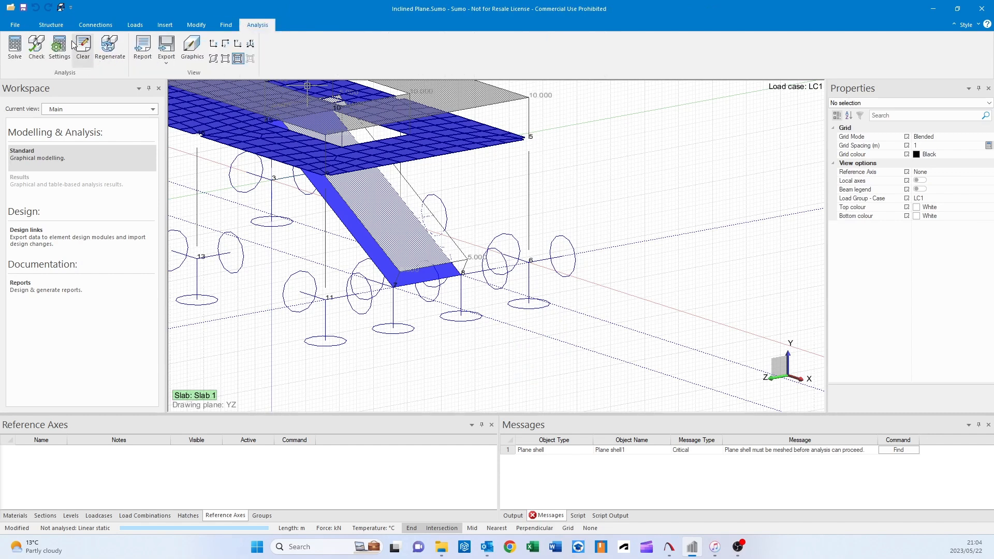
pyautogui.click(15, 45)
pyautogui.click(541, 296)
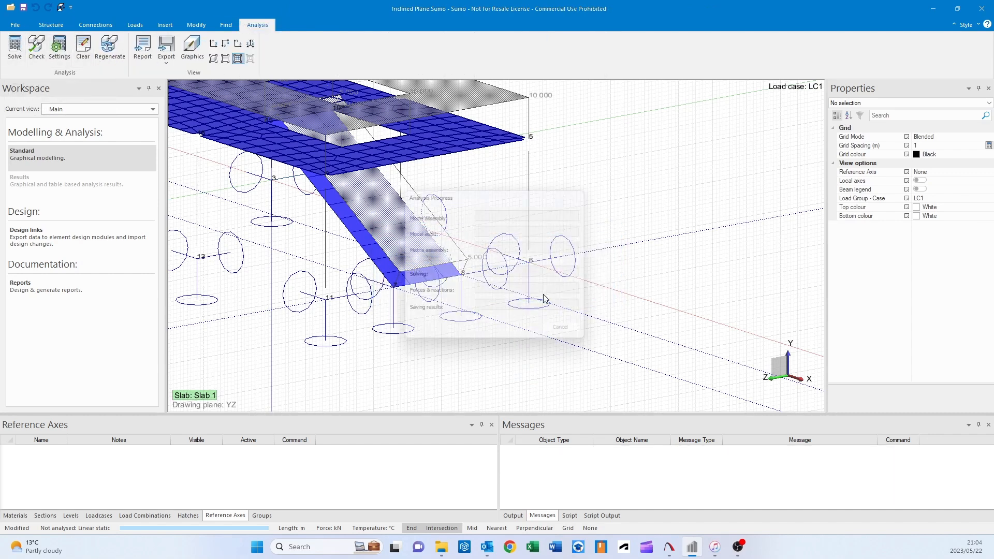
# Step: Animate the LC1 displacements of the supported model and examine the inclined shell from several angles
pyautogui.click(60, 183)
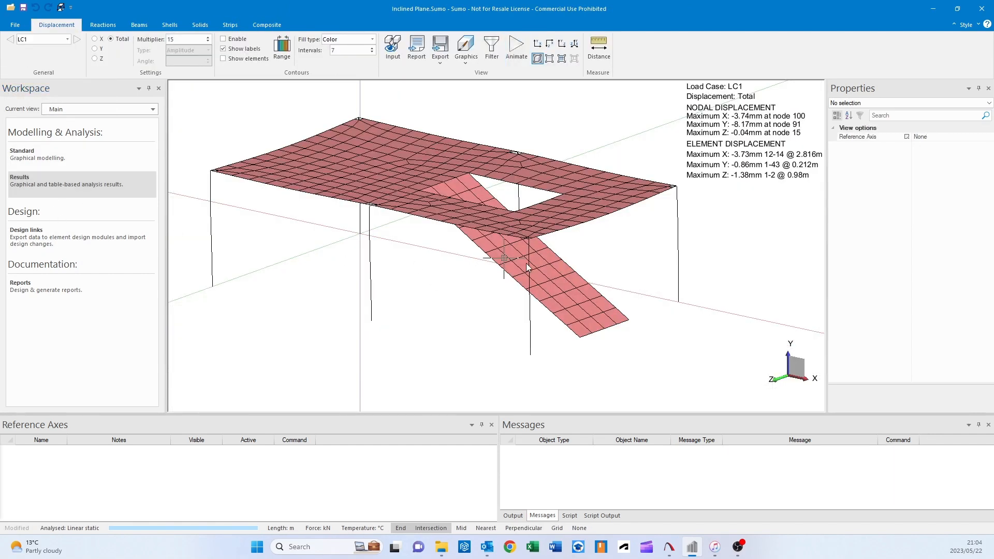
pyautogui.click(516, 48)
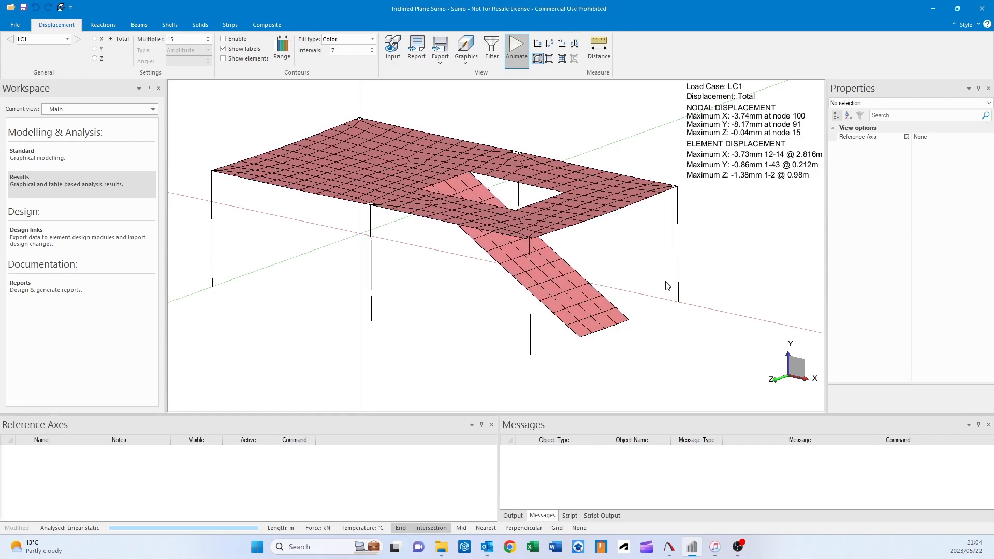
pyautogui.keyDown('shift'); pyautogui.moveTo(681, 281); pyautogui.dragTo(512, 228, button='middle'); pyautogui.keyUp('shift')
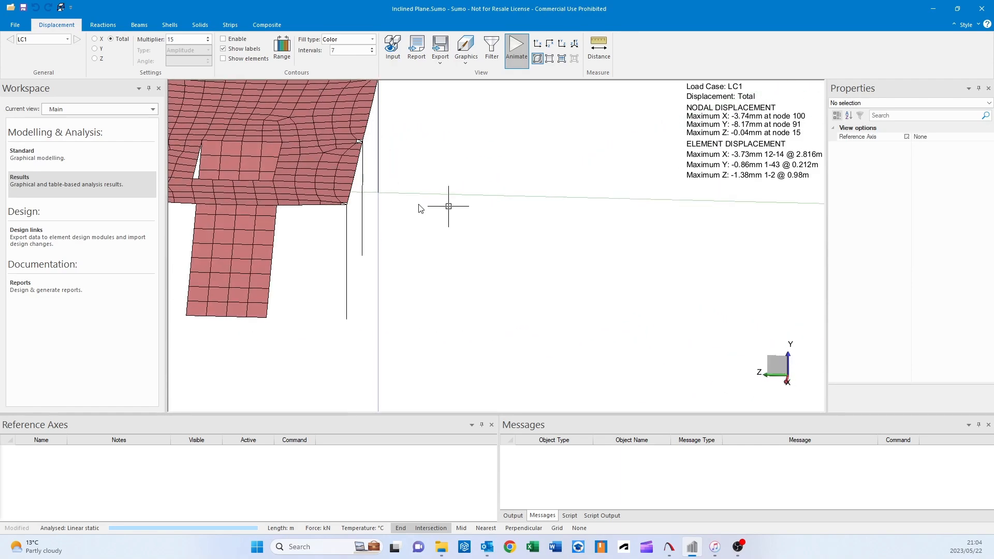
pyautogui.moveTo(416, 216); pyautogui.dragTo(494, 268, button='middle')
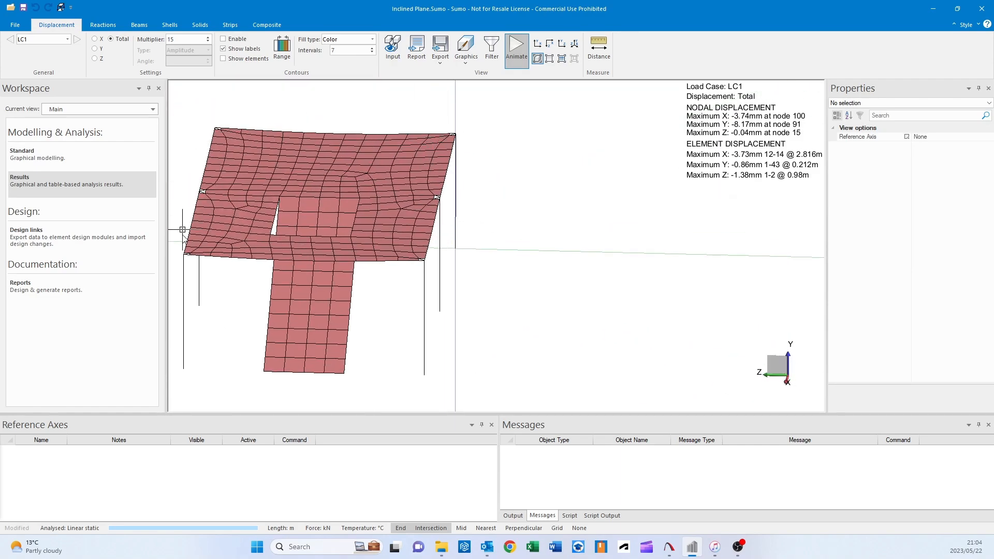
pyautogui.keyDown('shift'); pyautogui.moveTo(346, 276); pyautogui.dragTo(462, 192, button='middle'); pyautogui.keyUp('shift')
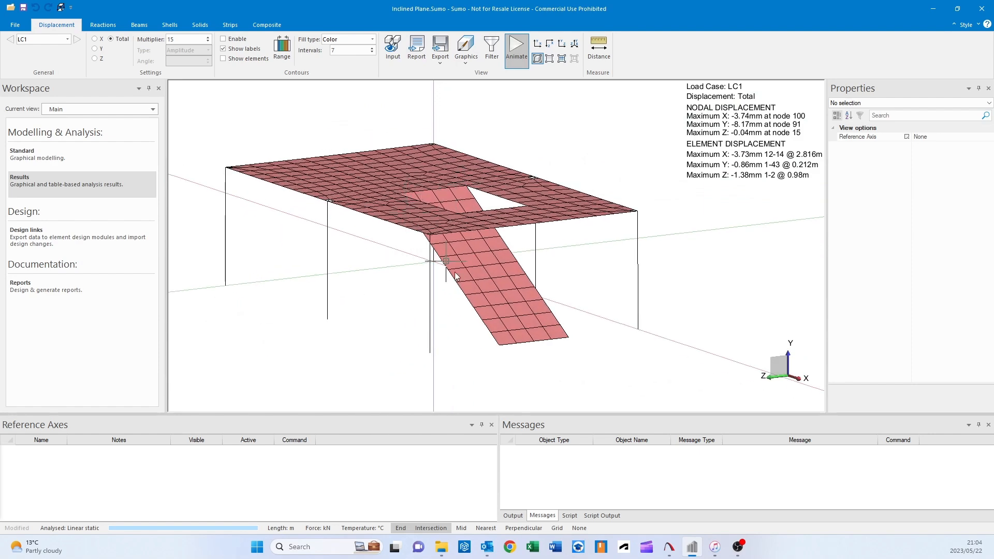